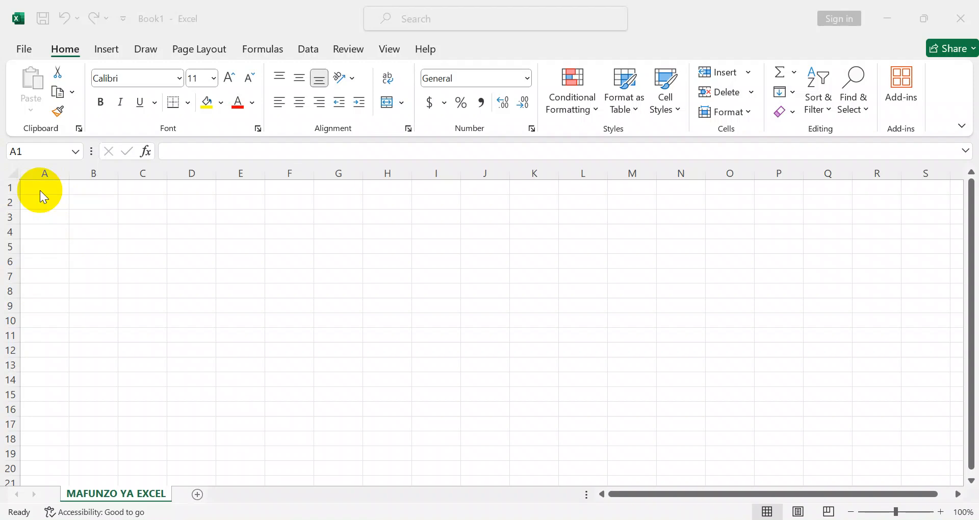
- Enter the title "MSEMAKWELI SUPERMARKET" in cell A1
left_click(40, 191)
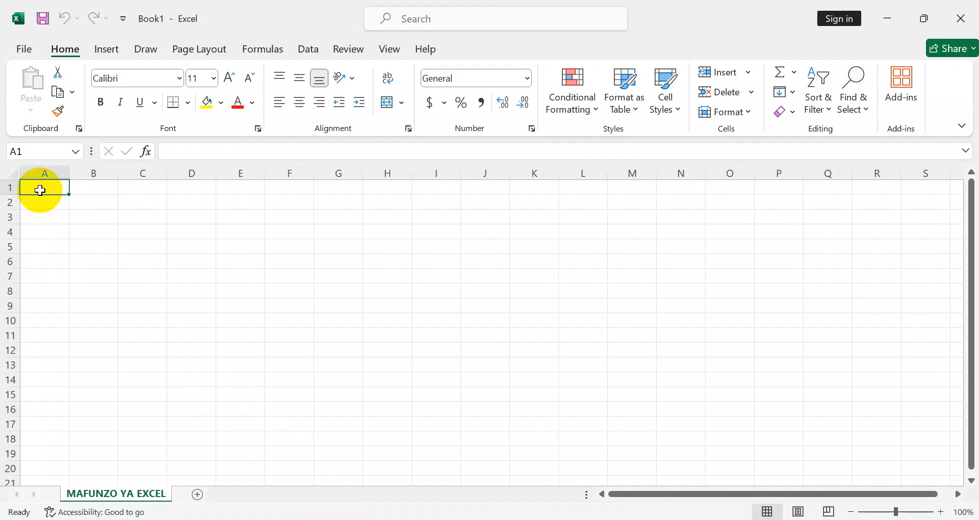
type("m")
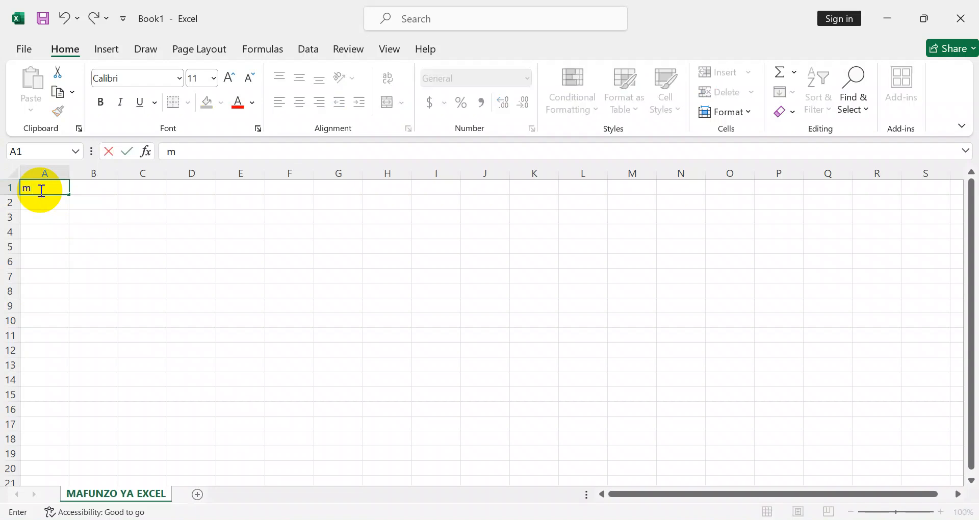
key("BackSpace")
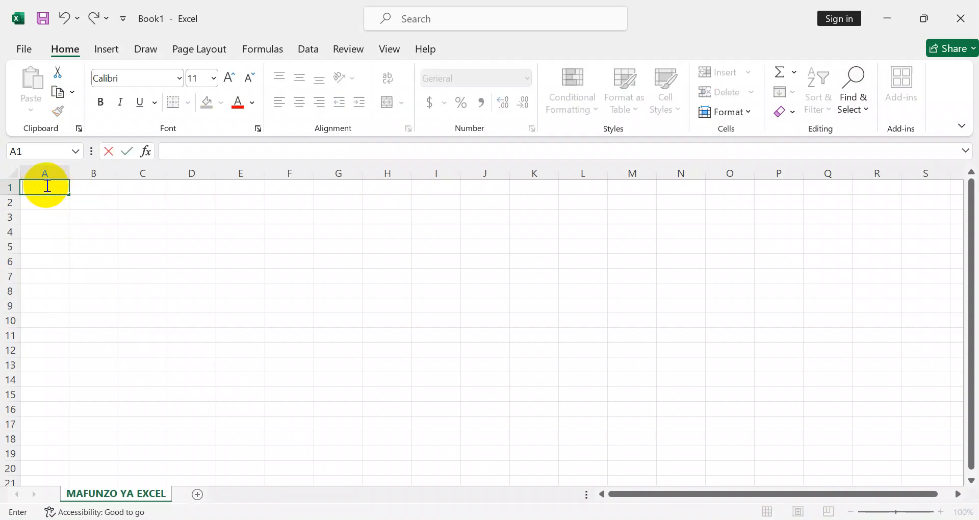
left_click(92, 189)
double_click(37, 188)
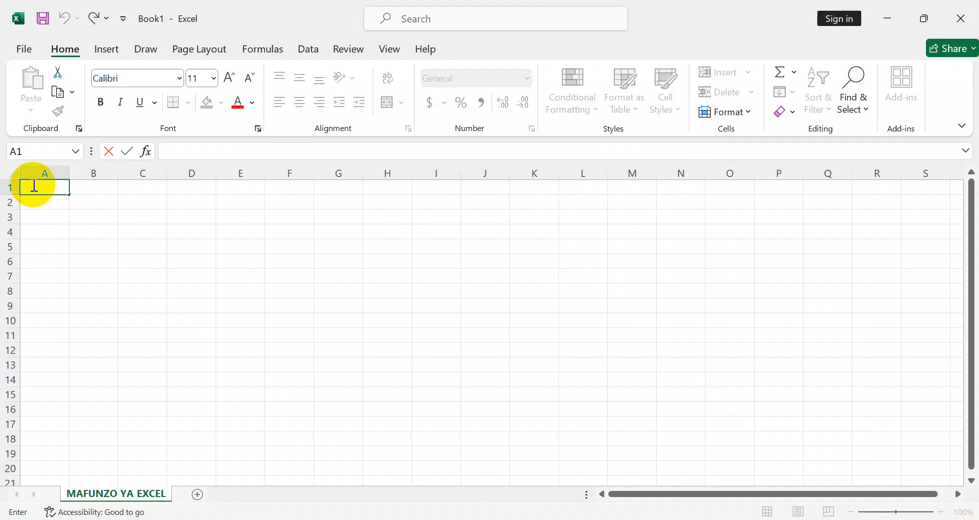
type("MSEMAKWELI SUPERMARKET")
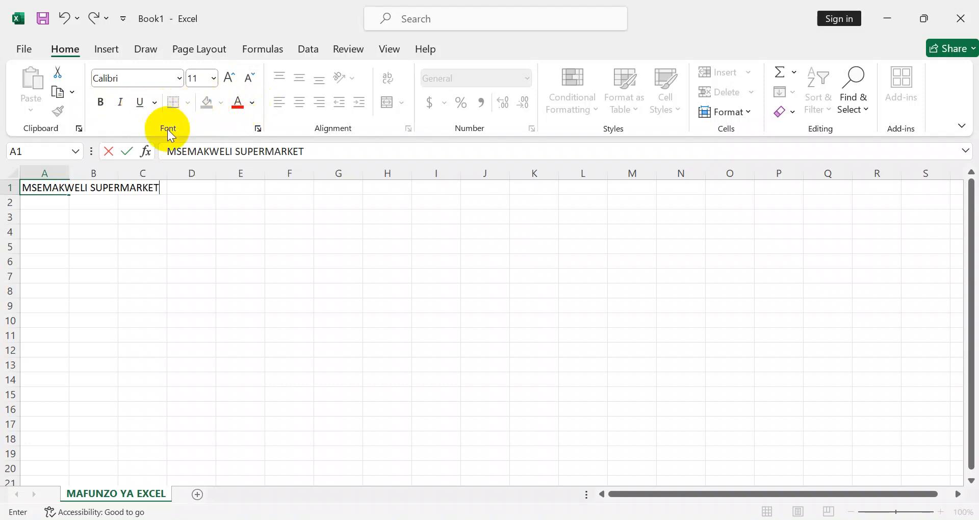
- Set the font size of the title text in cell A1 to 12
left_click_drag(163, 187, 15, 190)
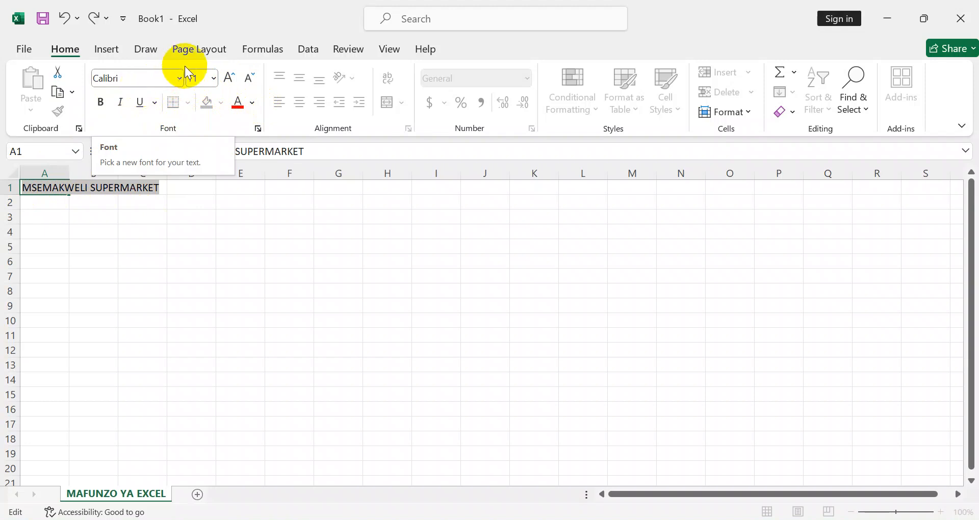
left_click(180, 78)
left_click(180, 78)
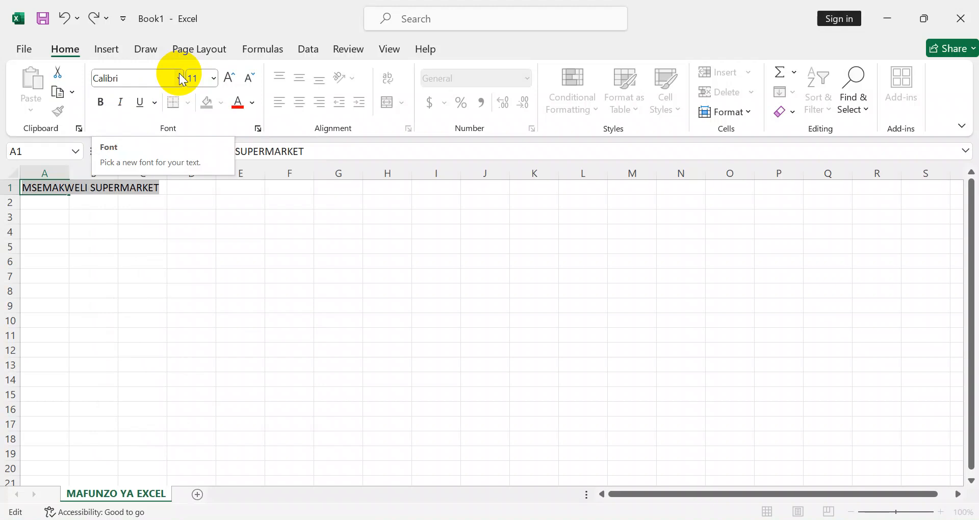
left_click(214, 81)
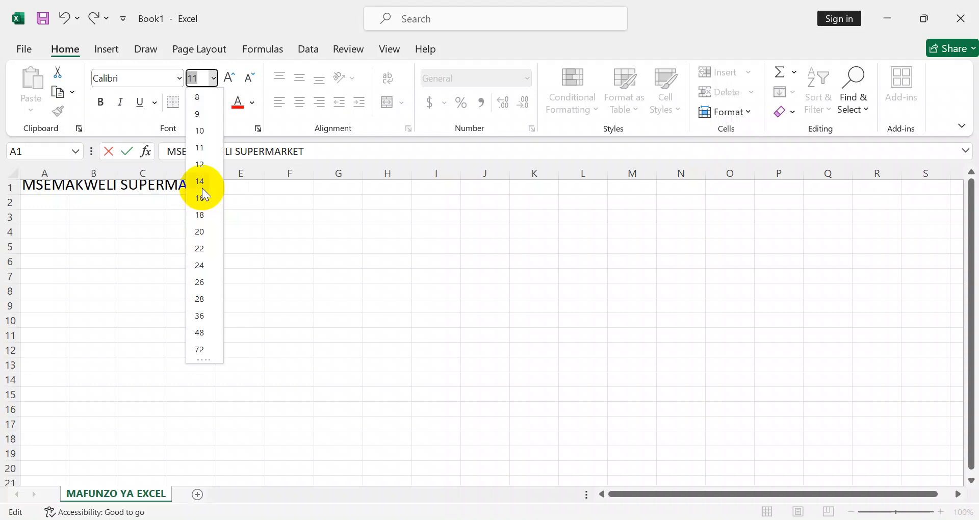
left_click(199, 164)
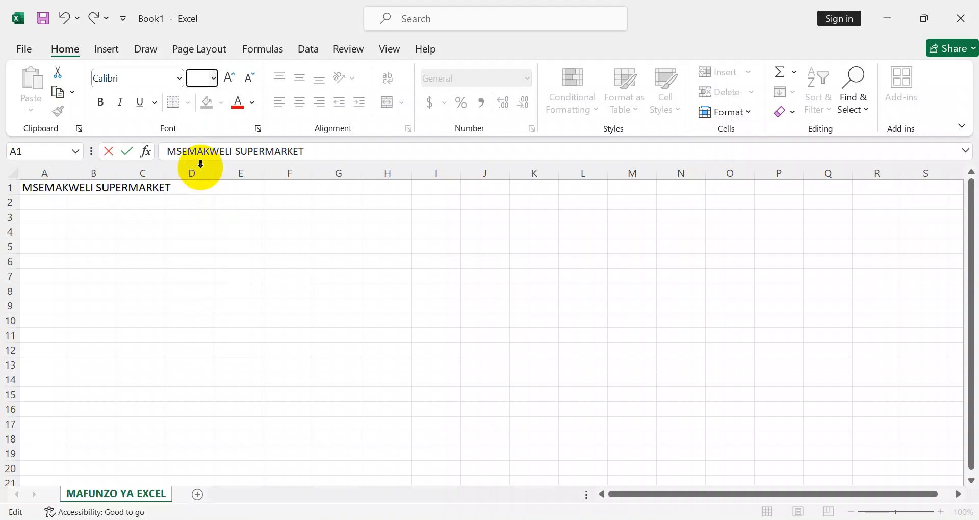
left_click(170, 188)
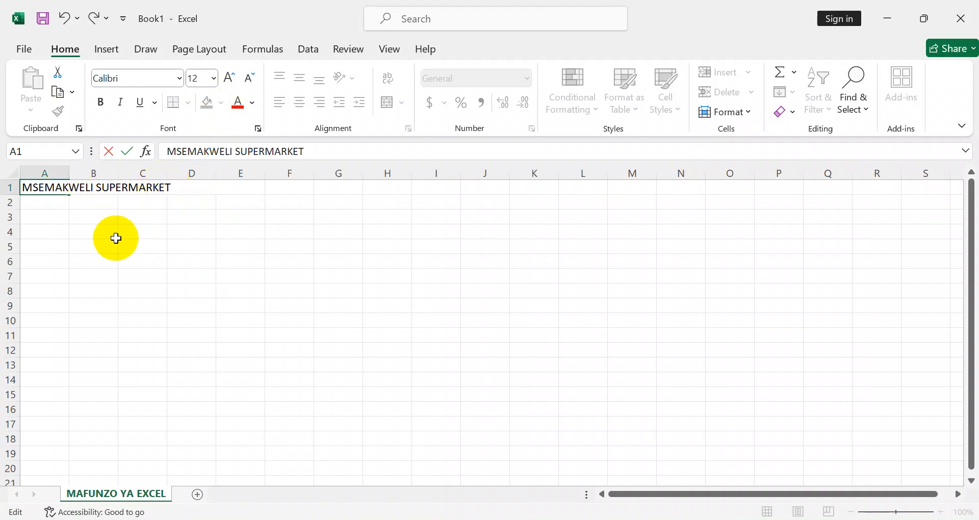
left_click(42, 204)
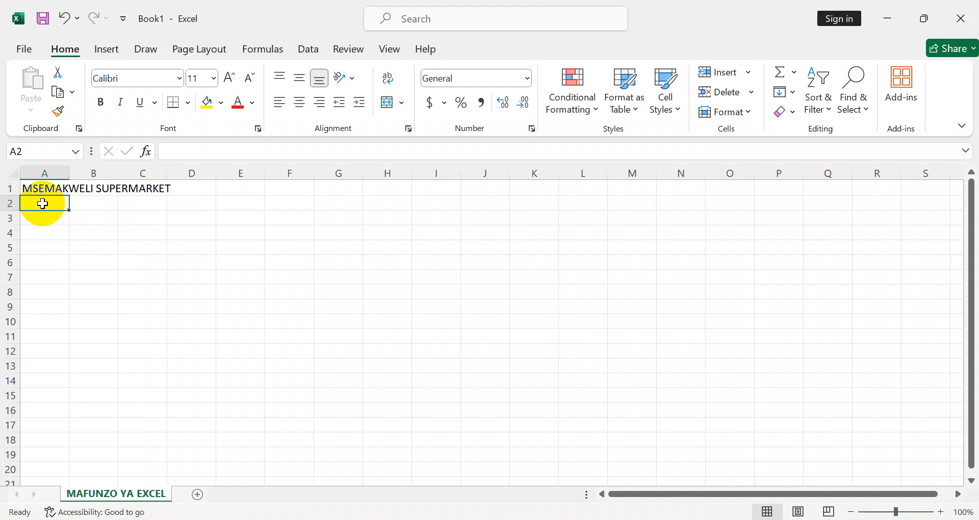
left_click(171, 188)
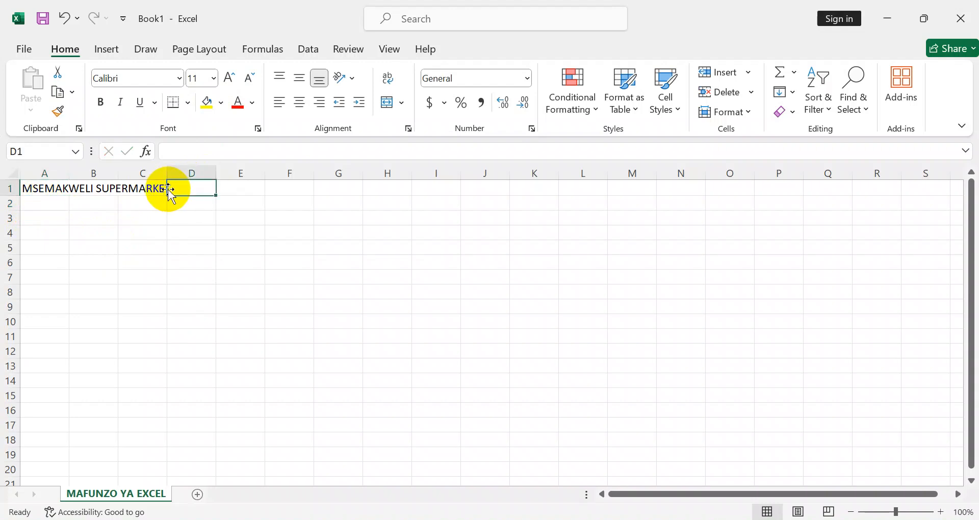
left_click(160, 187)
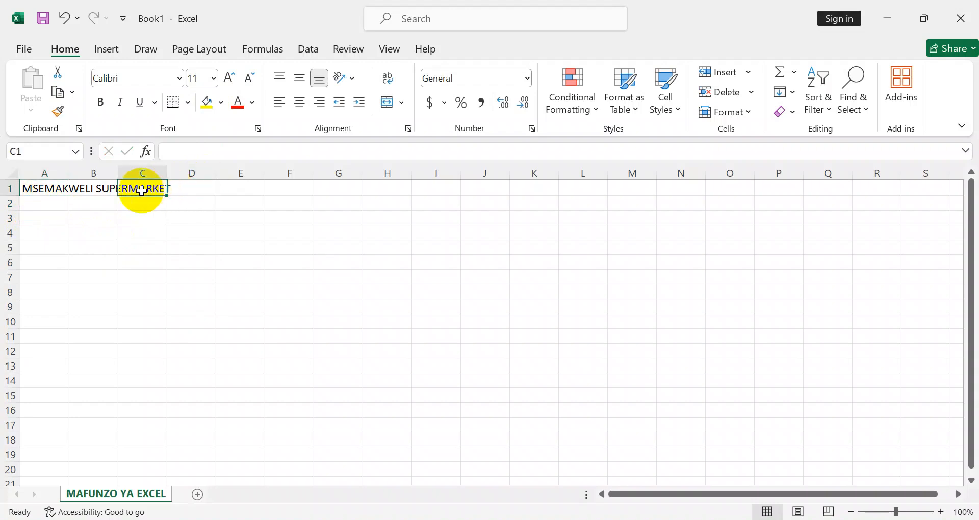
left_click(51, 189)
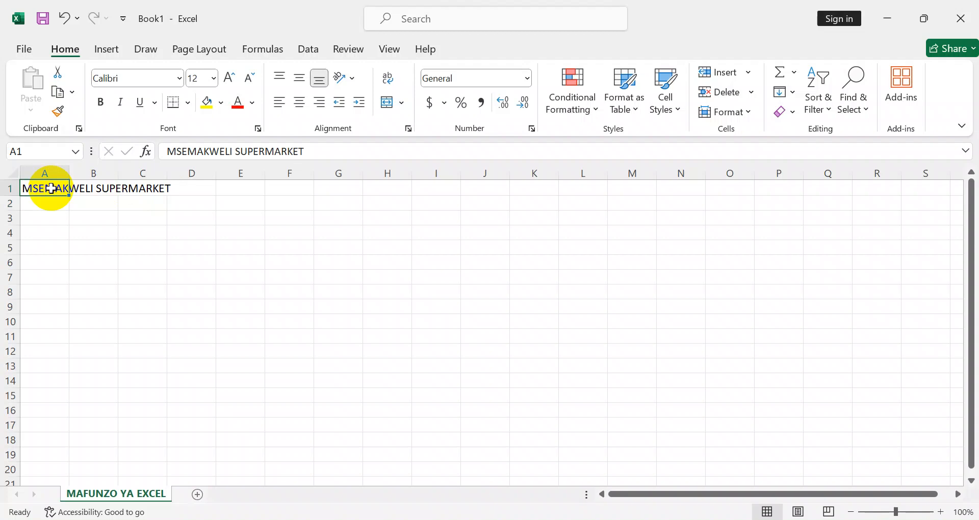
double_click(51, 188)
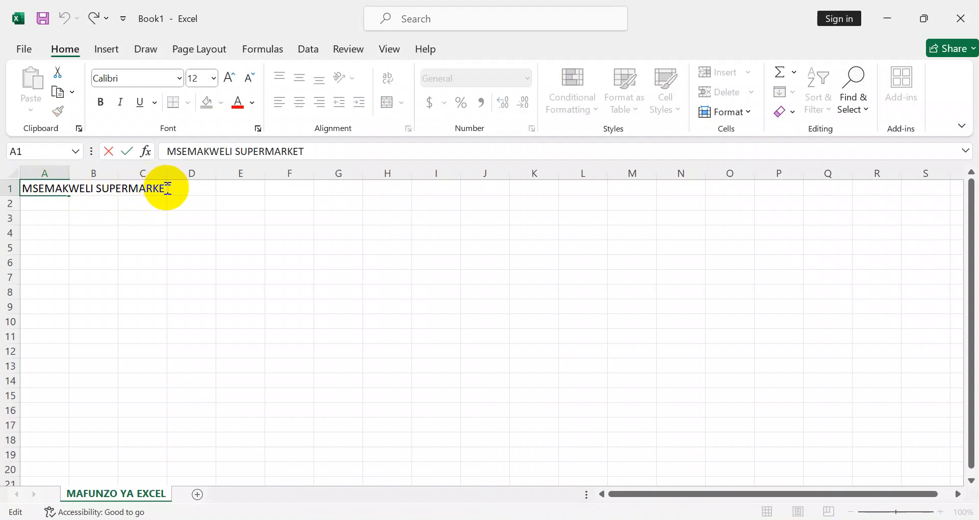
key("Return")
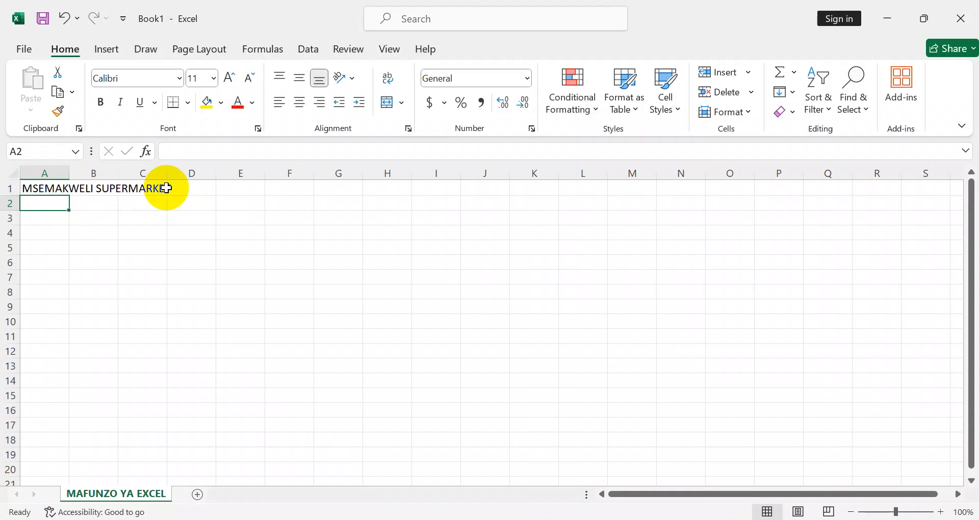
- Enter the slogan "Beizetu ni zako, sawa na bure" in cell A3
key("Down")
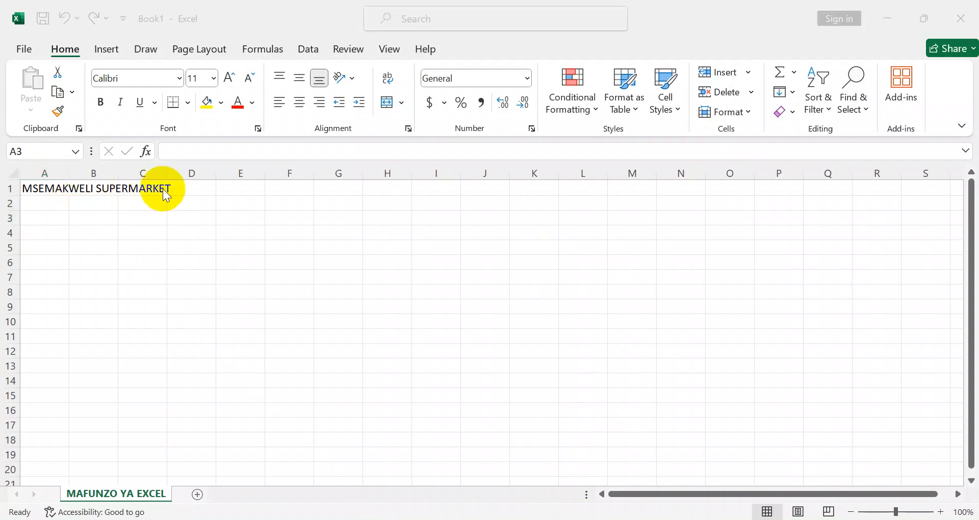
left_click(34, 221)
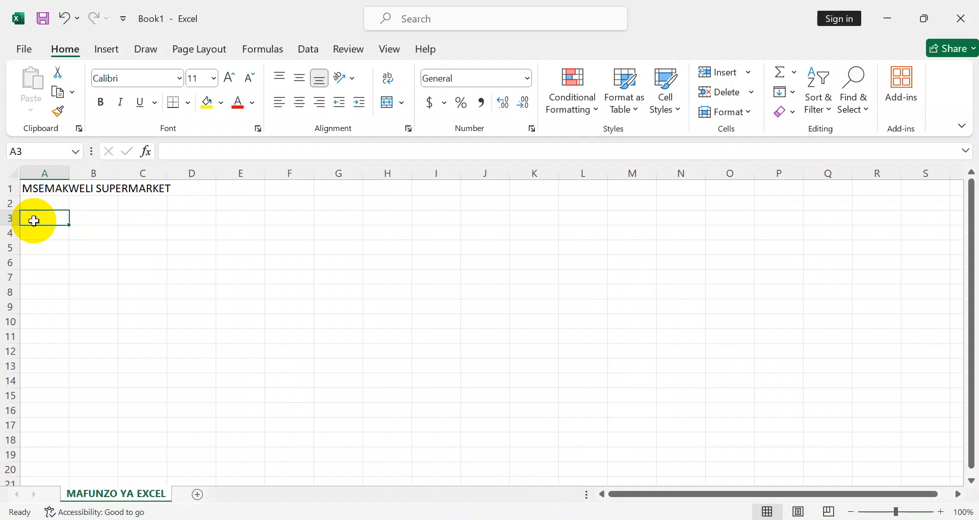
type("BEI Z")
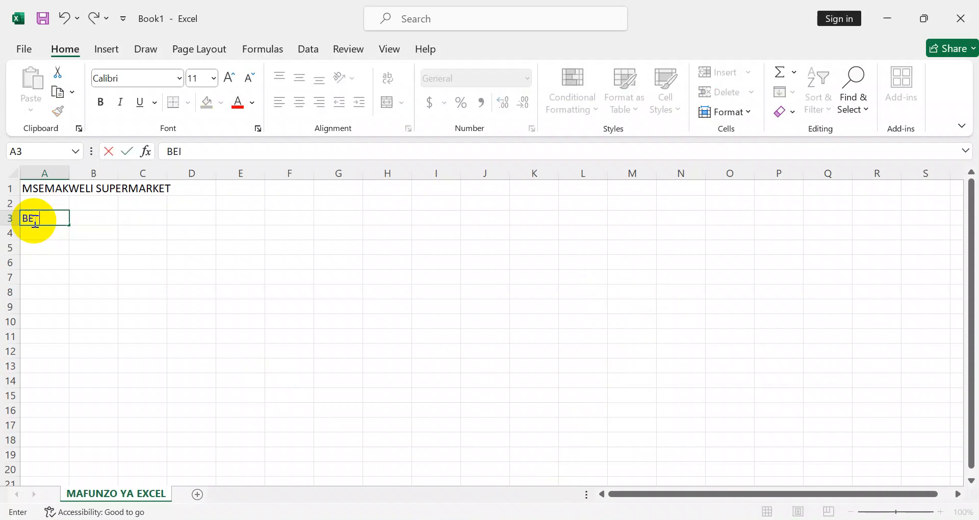
key("BackSpace")
key("BackSpace")
key("BackSpace")
type("eizetu ni zako, ")
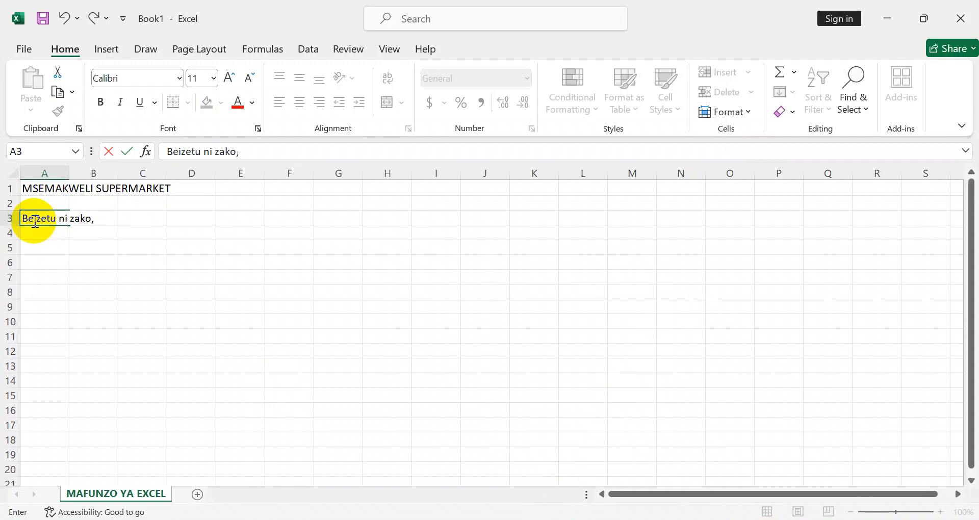
type("sawa na bure")
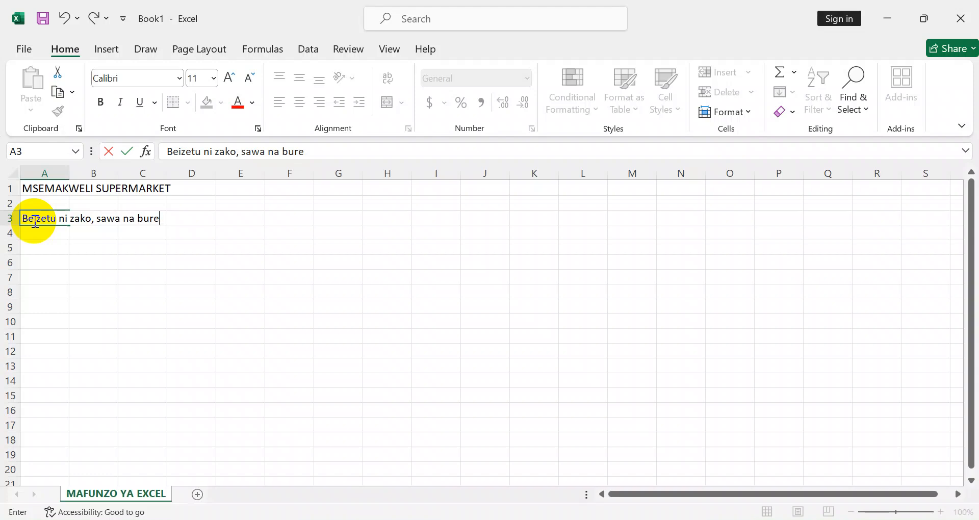
key("Return")
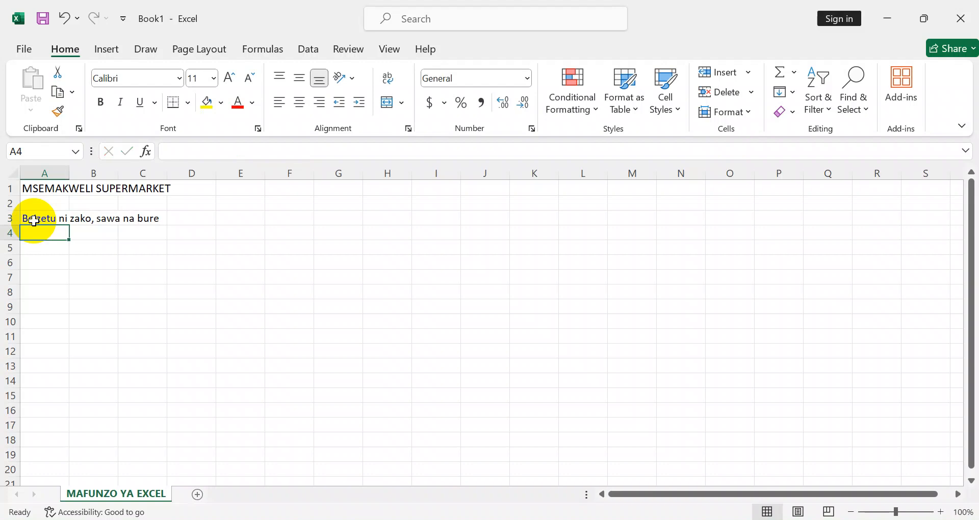
- Enter the label "Mauzo ya week hii" in cell A5, leaving row 4 empty
key("Return")
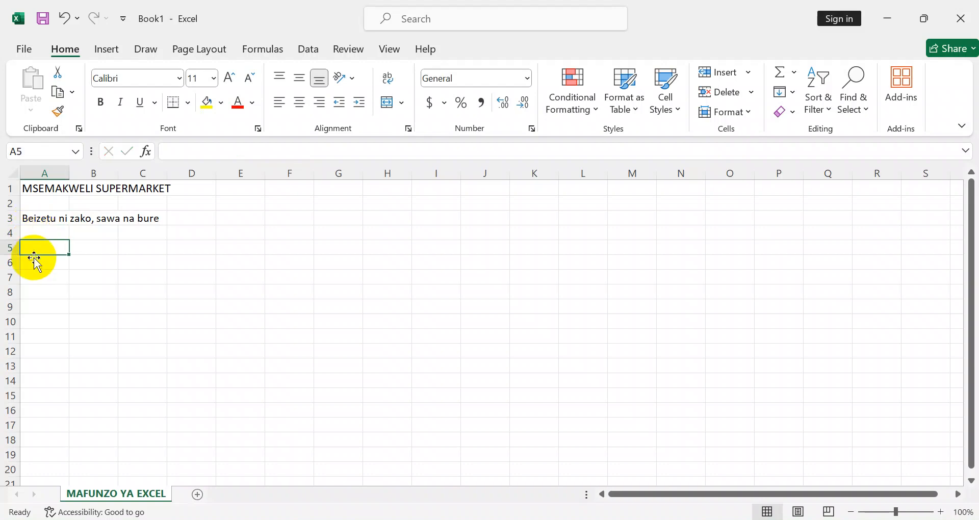
type("M")
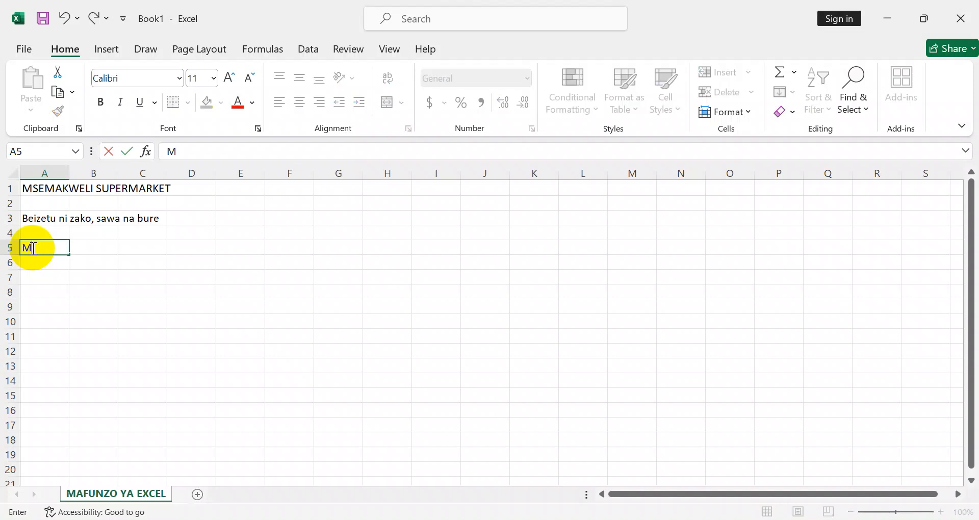
type("auzo ya week")
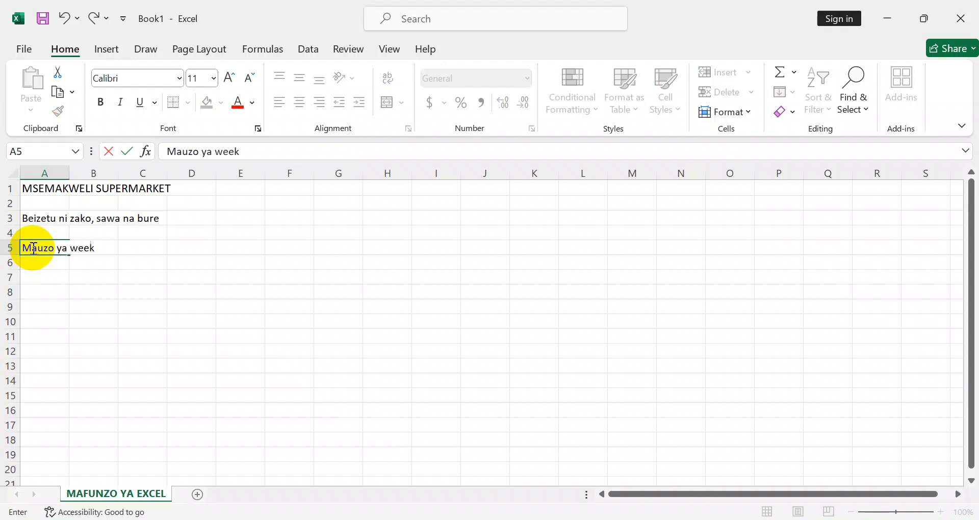
type(" hii")
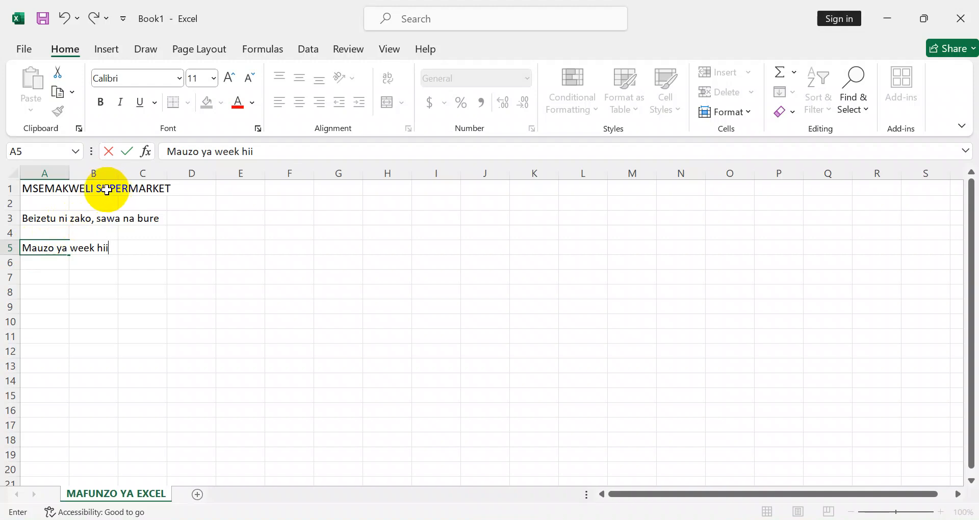
- Correct the slogan in cell A3 to read "Bei zetu ni zako, sawa na bure"
left_click(38, 222)
double_click(36, 219)
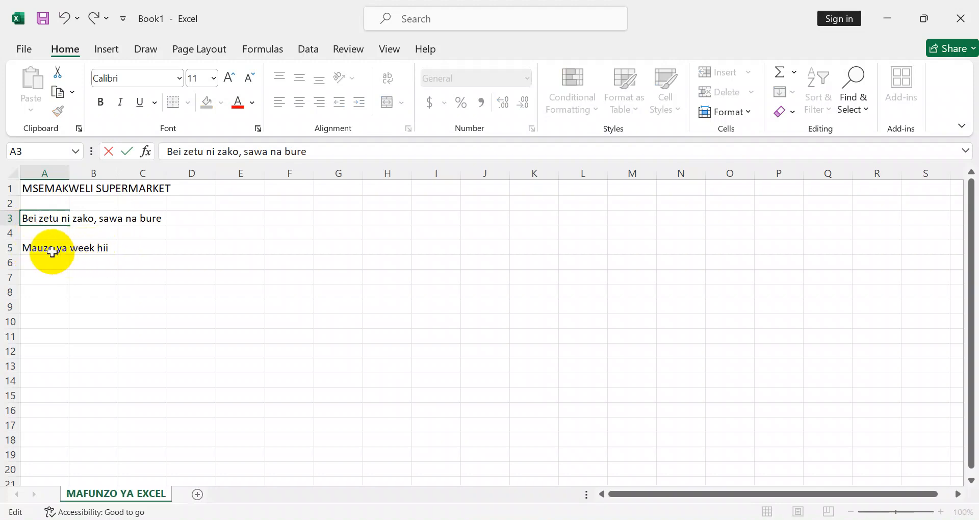
left_click(37, 251)
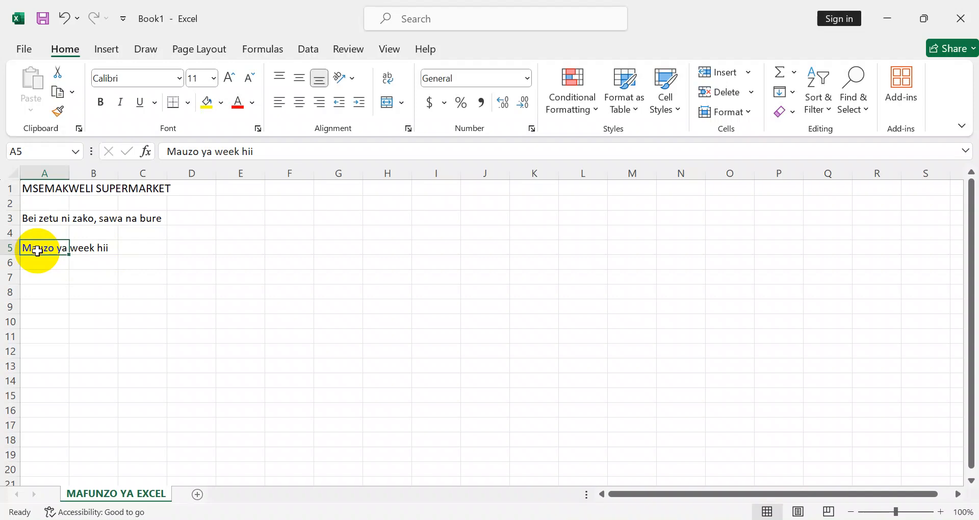
left_click(49, 192)
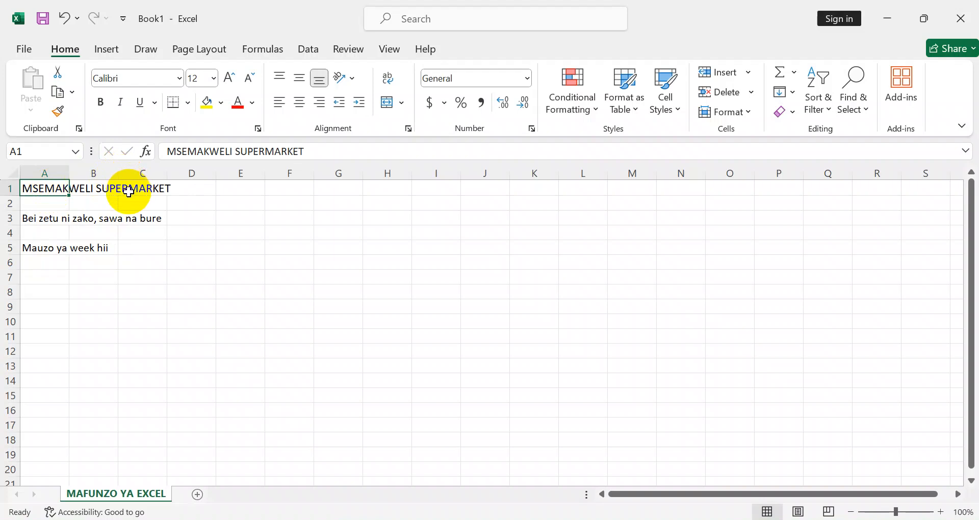
left_click(91, 188)
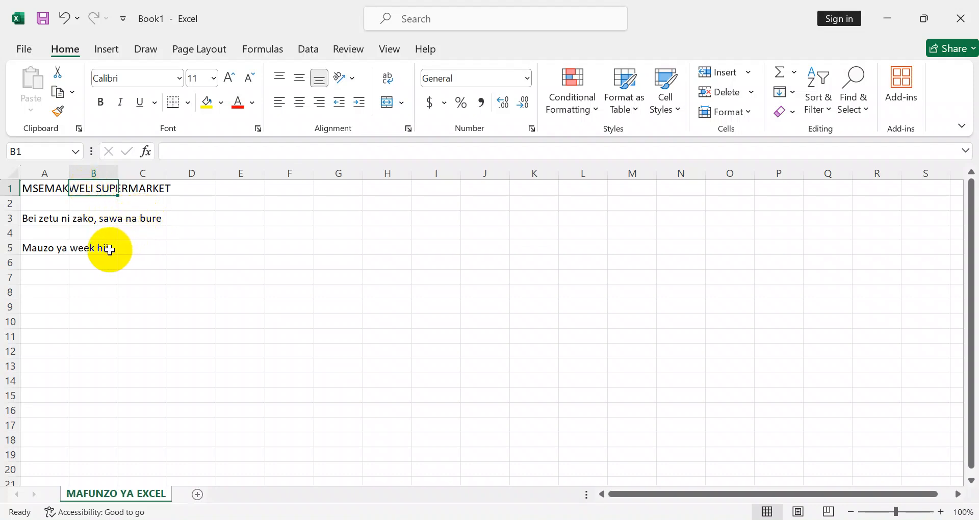
left_click(34, 249)
double_click(34, 248)
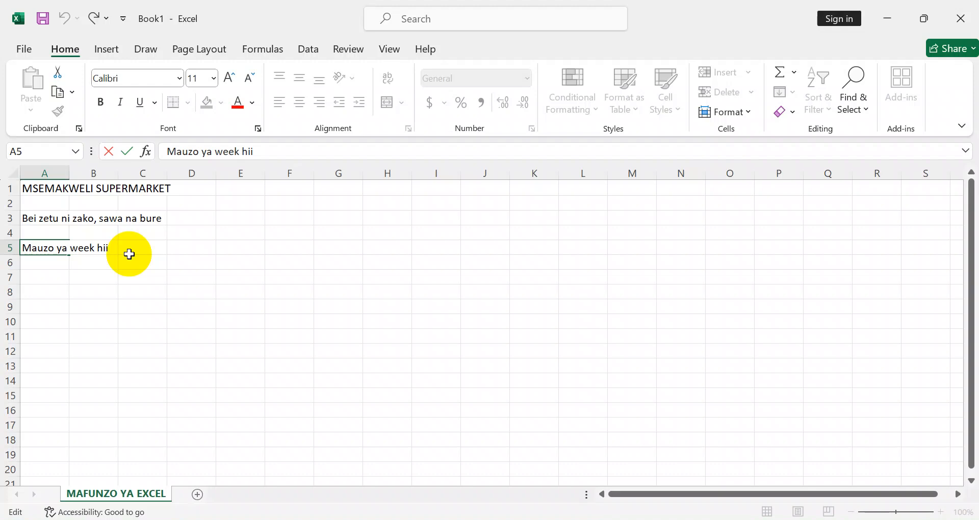
- Enter the heading "Week 1" in cell B5, beside the sales label
key("Tab")
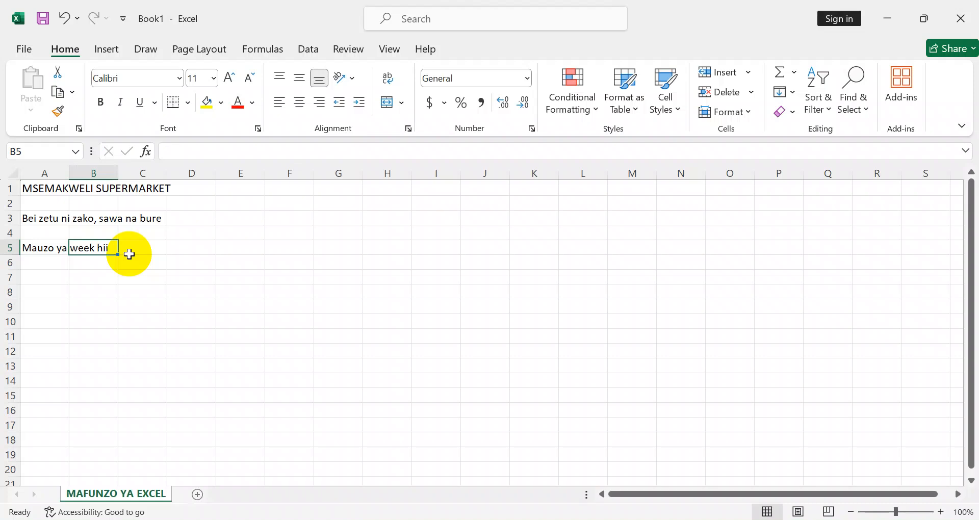
type("Week")
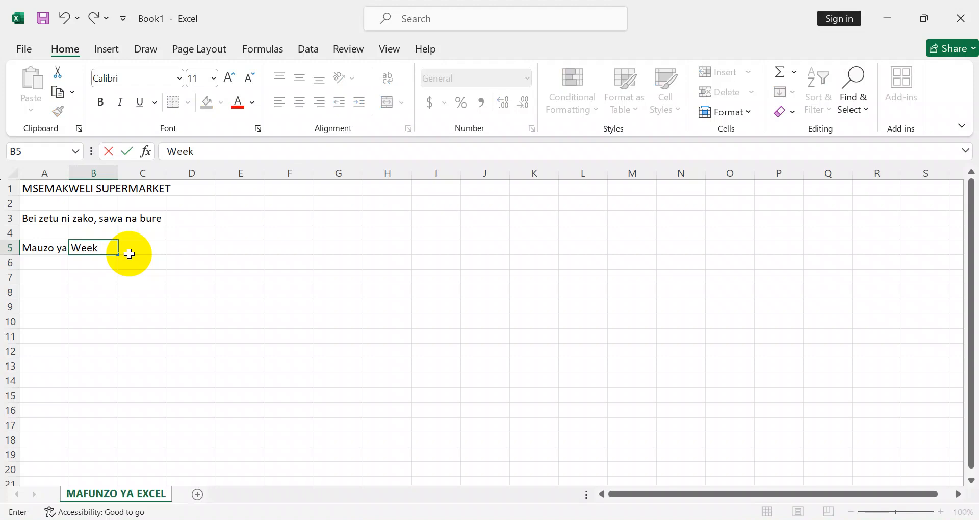
type(" 1")
left_click(129, 254)
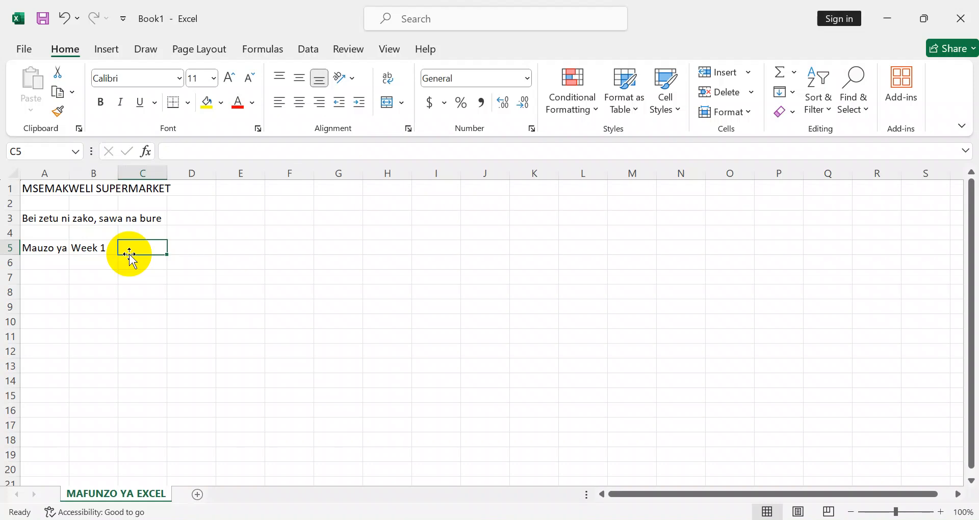
- Enter the heading "Week 2" in cell C5, beside the Week 1 heading
type("w")
key("BackSpace")
type("W")
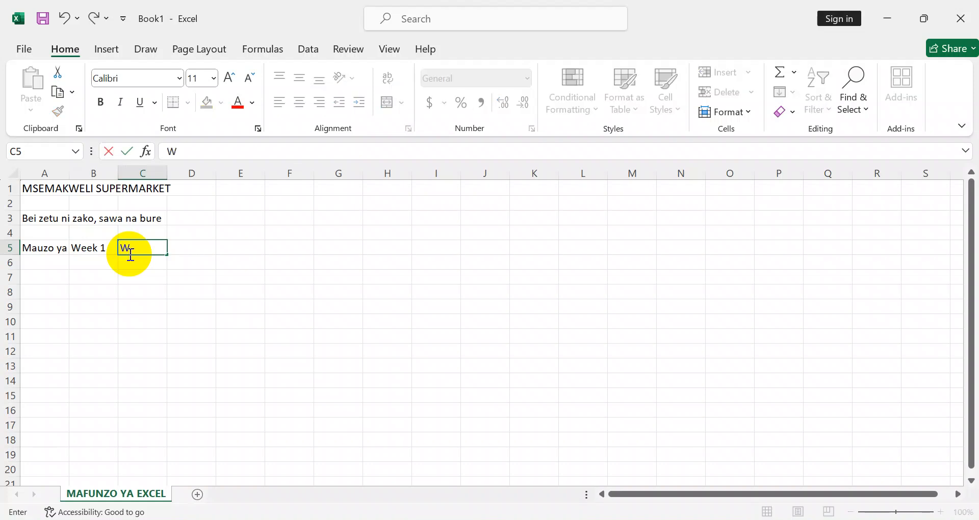
type("eek 2")
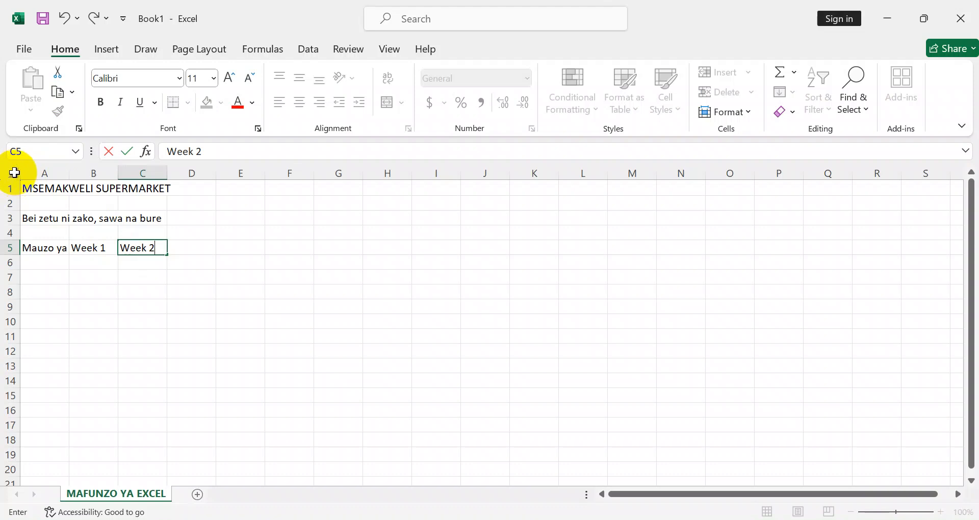
- Auto-fit the column widths of the whole sheet to their contents
left_click(14, 173)
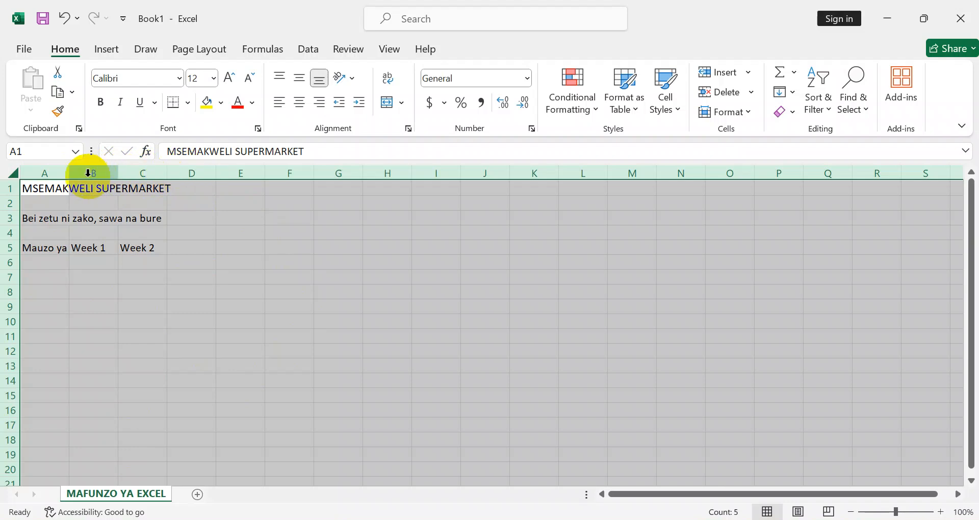
double_click(118, 172)
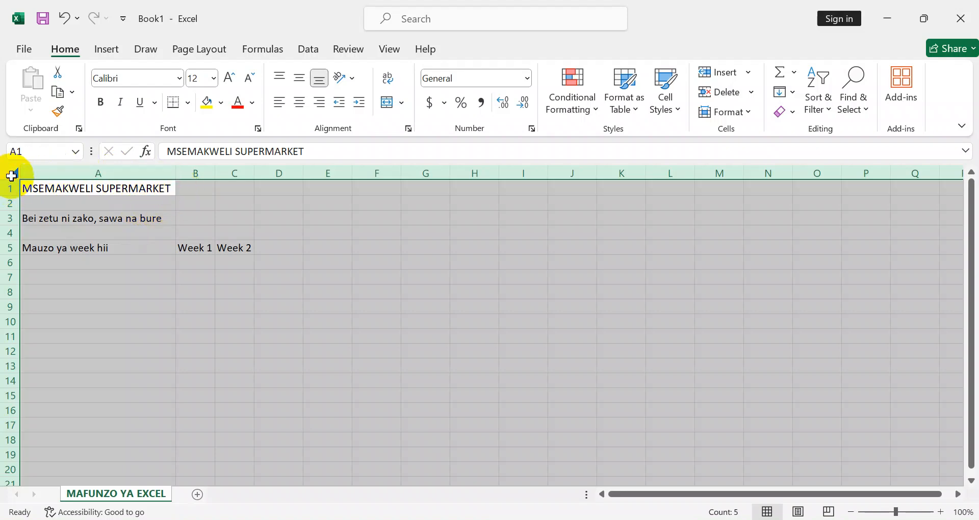
left_click(176, 170)
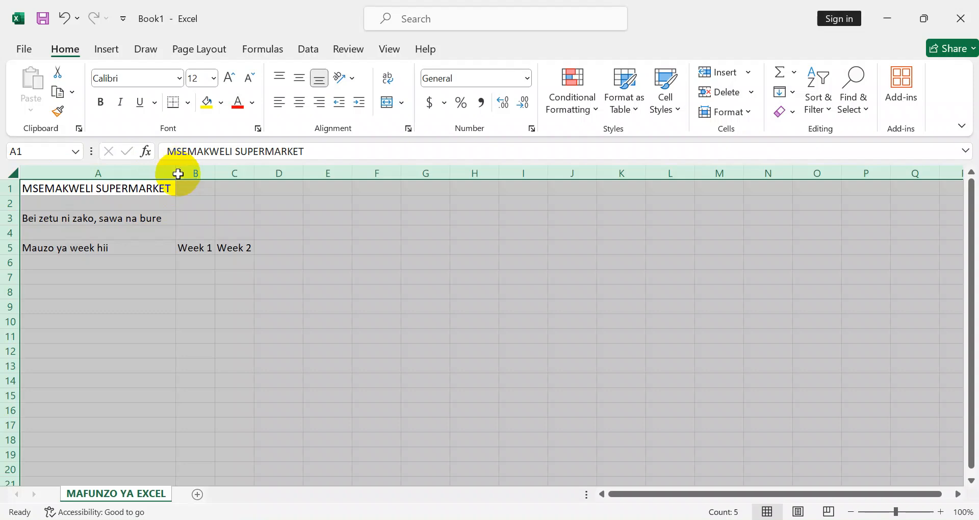
left_click(220, 253)
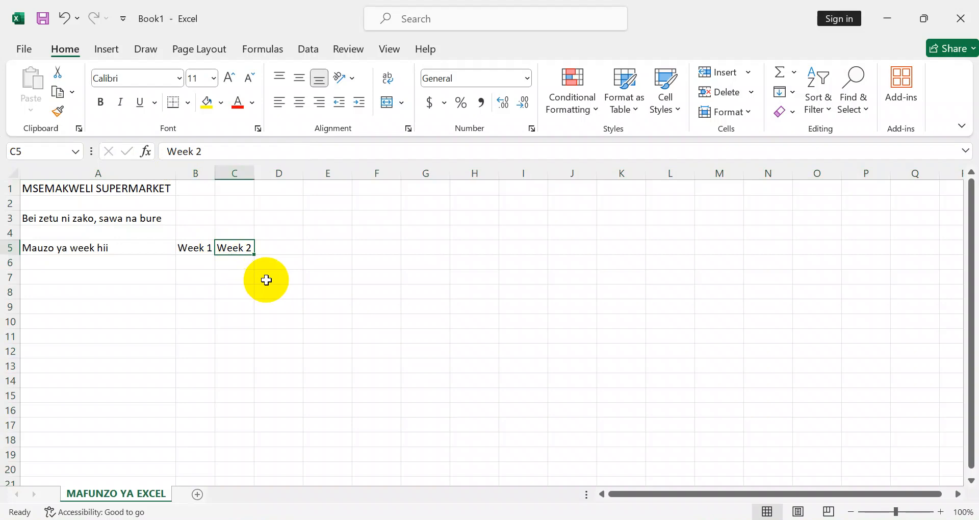
- Extend the week headings by filling from C5 through E5, adding Week 3 and Week 4
left_click(192, 248)
left_click(241, 250)
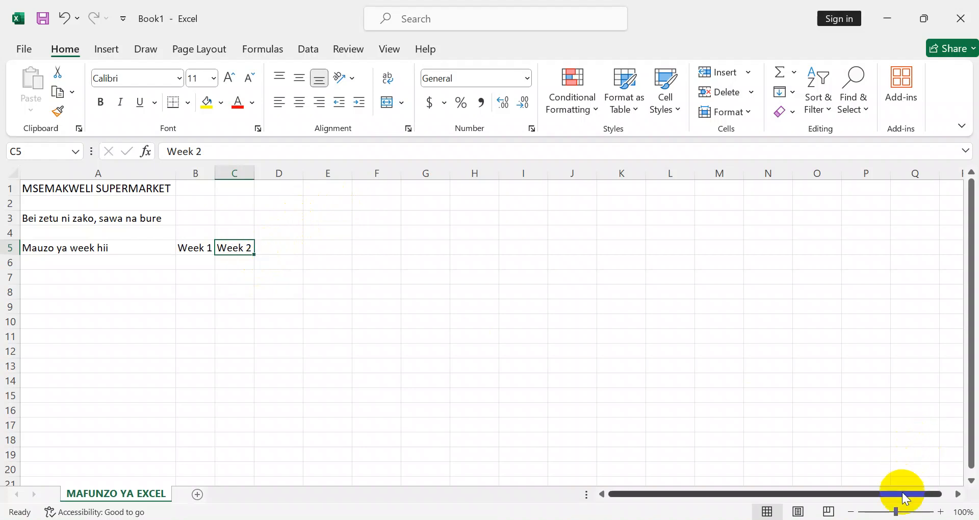
left_click_drag(898, 513, 911, 510)
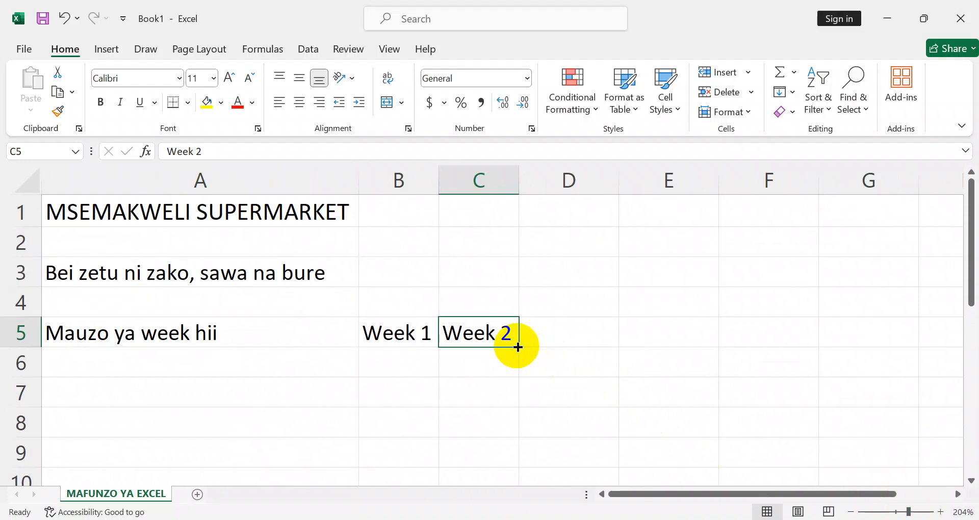
left_click_drag(517, 347, 688, 346)
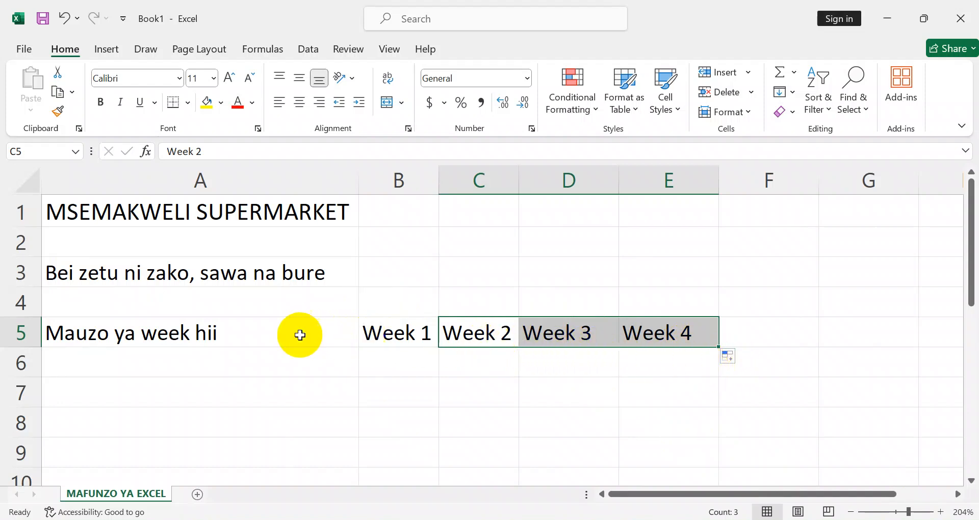
- Centre the contents of row 5 horizontally, keeping the bottom vertical alignment
left_click(31, 328)
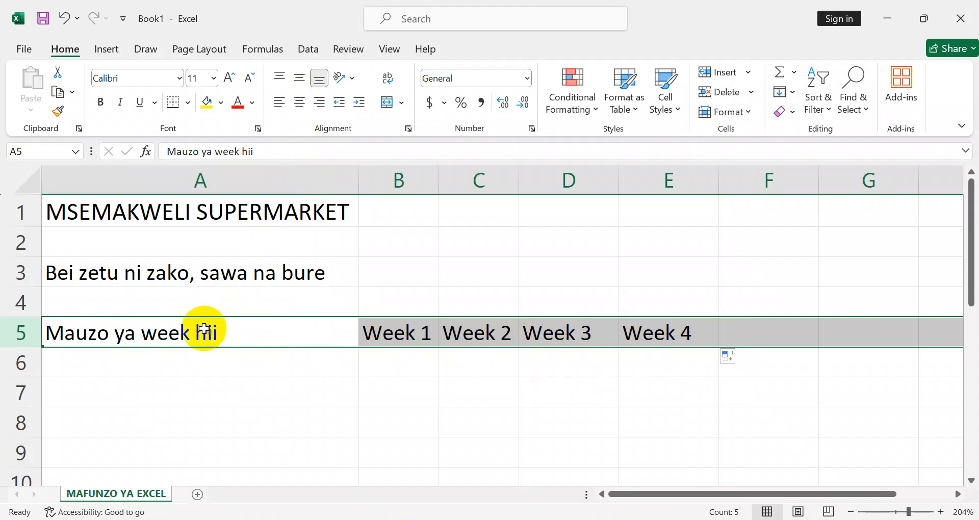
left_click(302, 103)
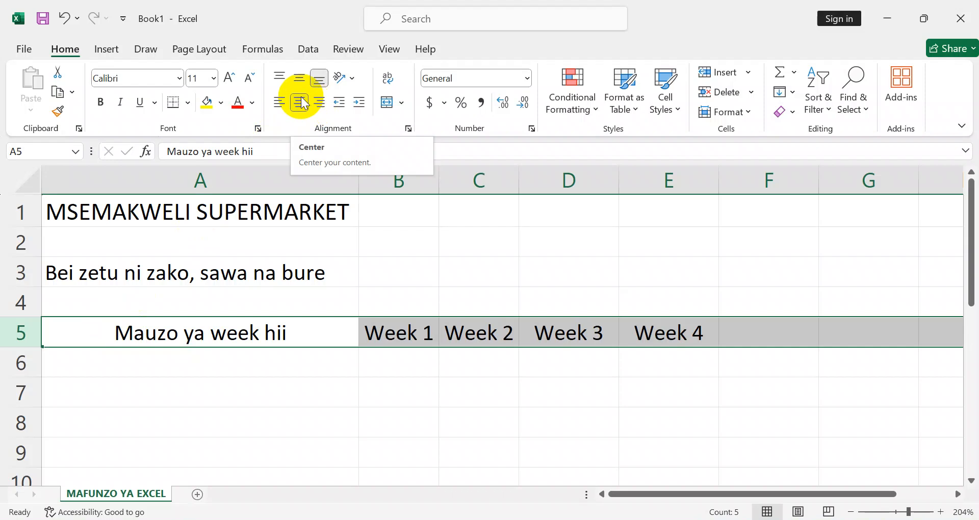
left_click(280, 75)
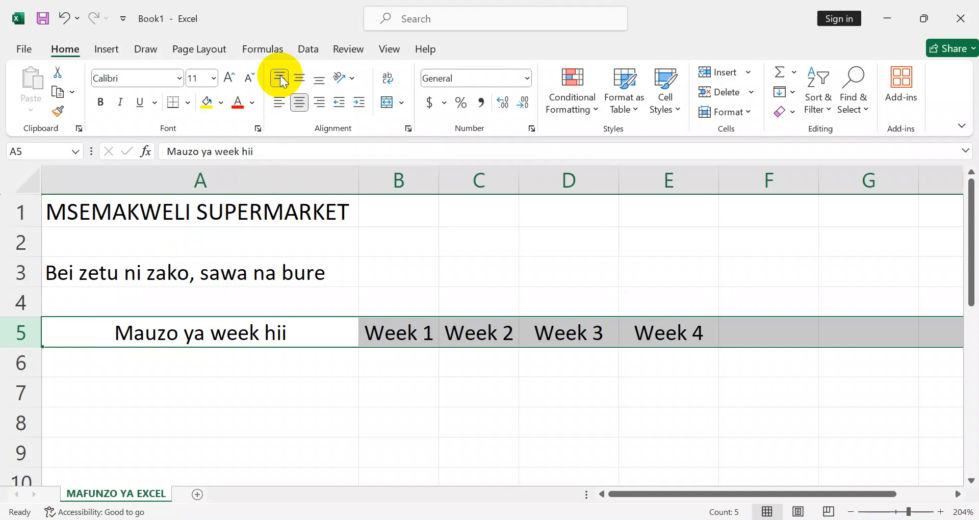
left_click(280, 81)
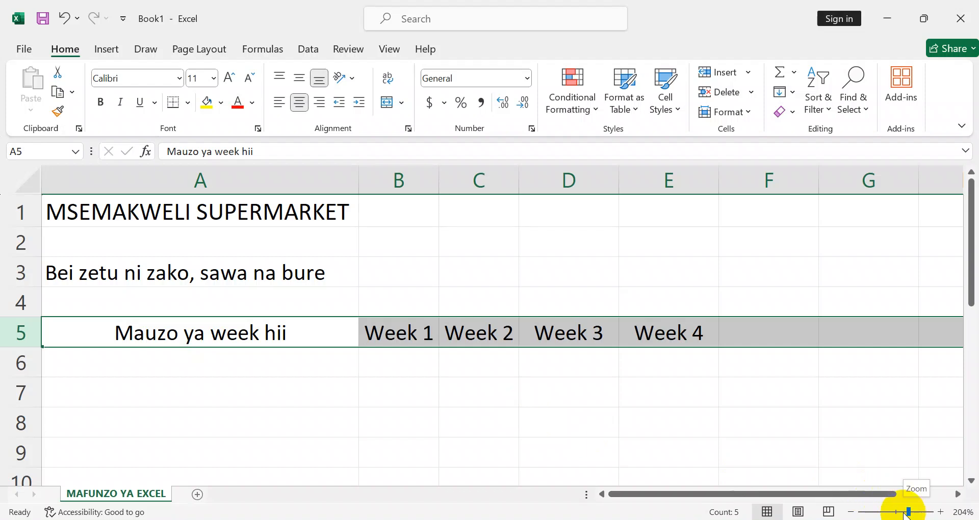
left_click_drag(907, 513, 902, 511)
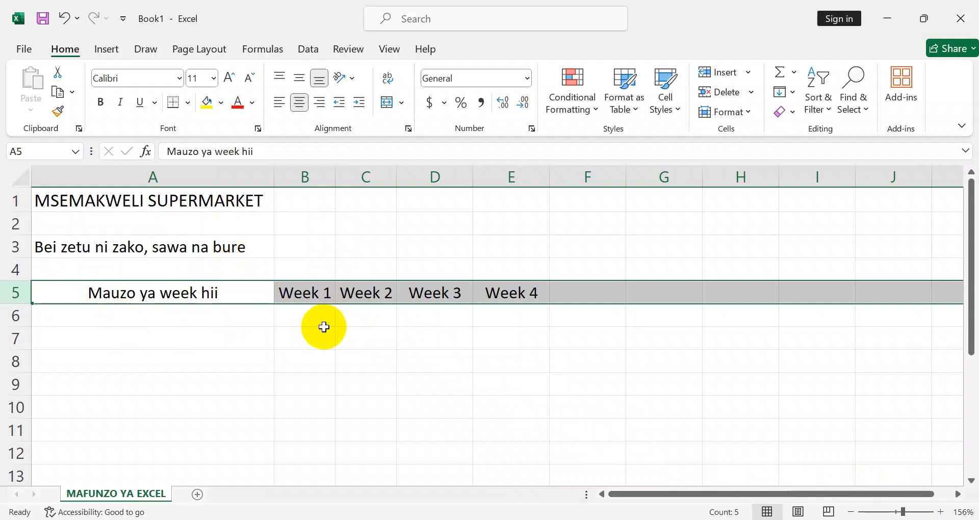
left_click(309, 320)
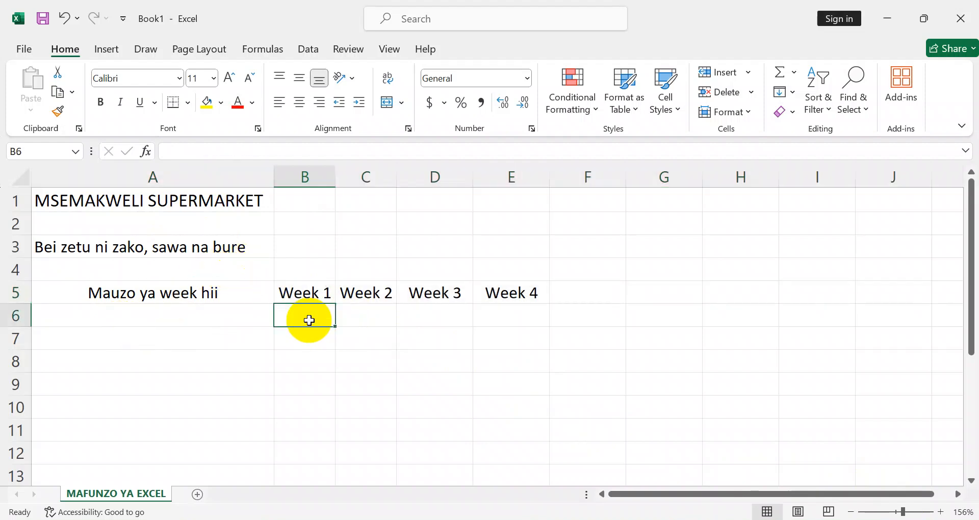
left_click(186, 321)
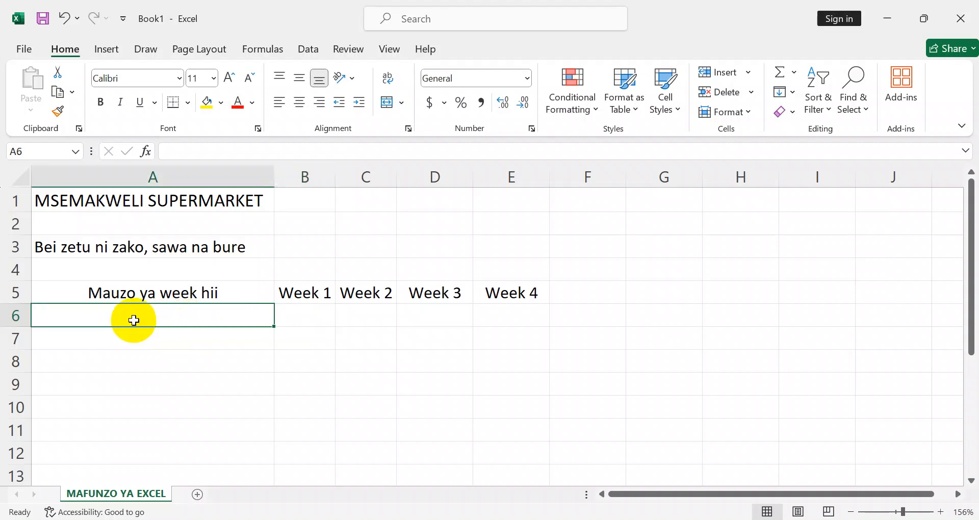
key("Right")
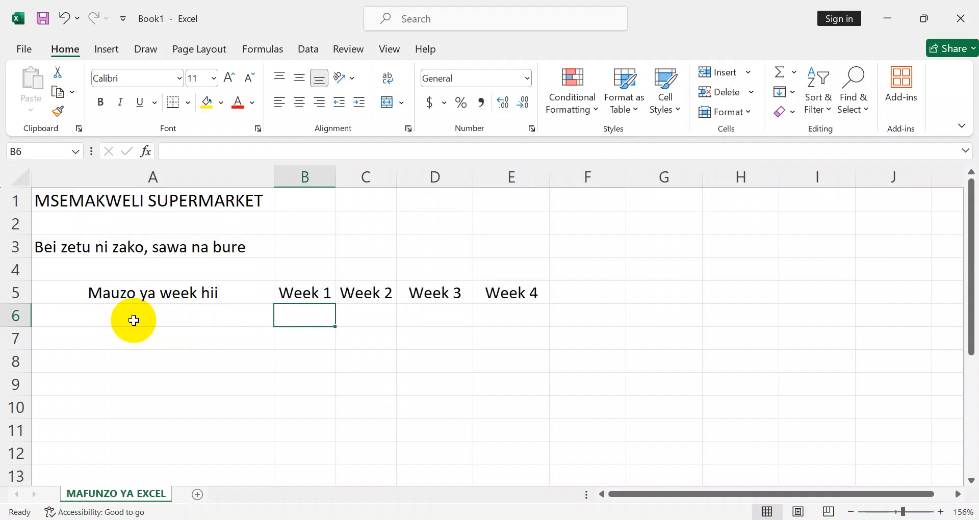
left_click(134, 320)
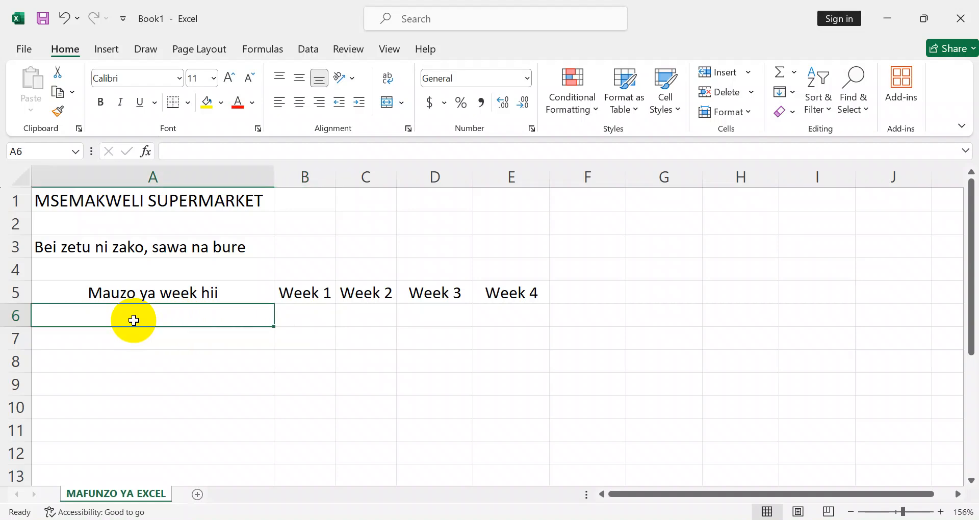
key("Down")
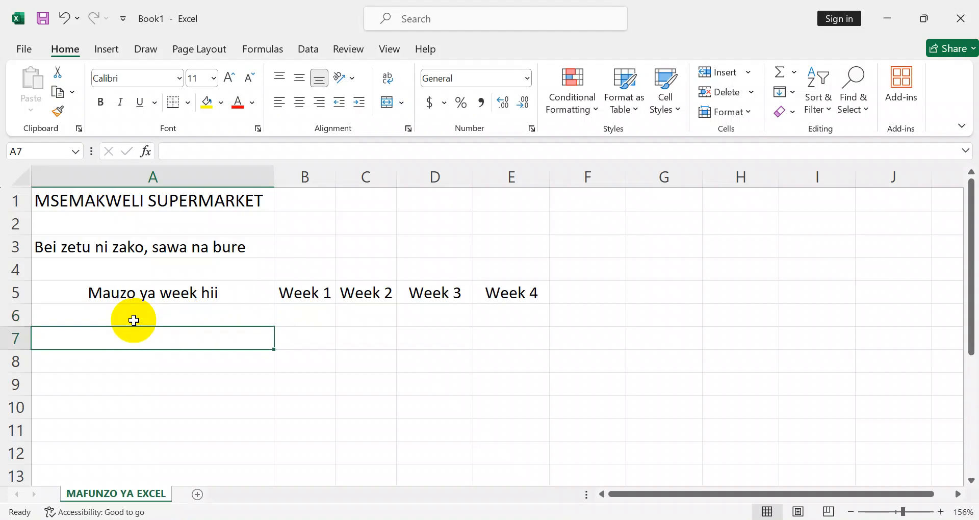
- Enter the first person's full name in capitals in cell A6, directly below the sales label
left_click(133, 320)
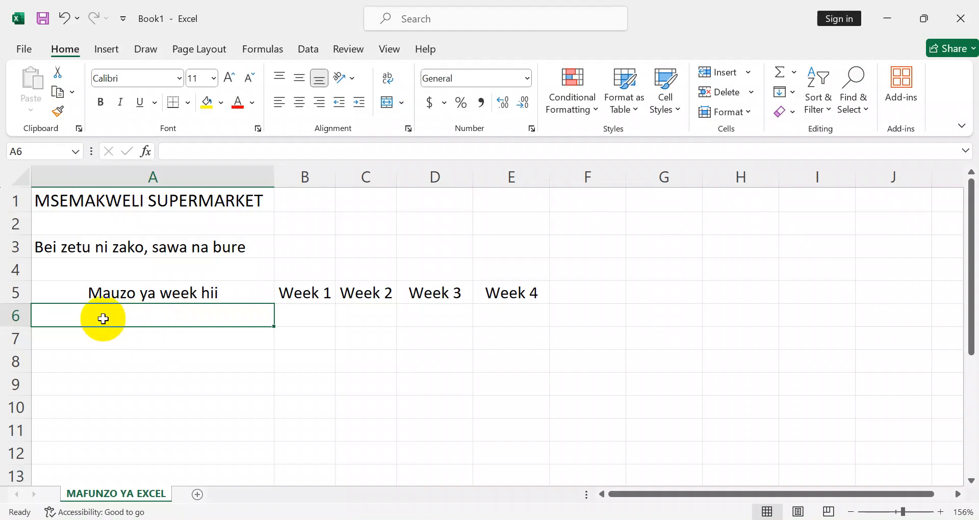
type("M")
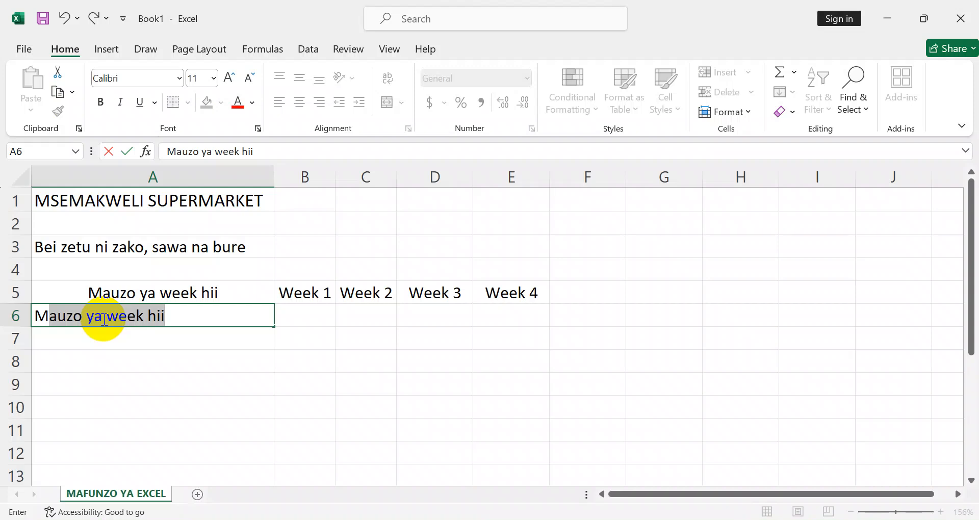
type("O")
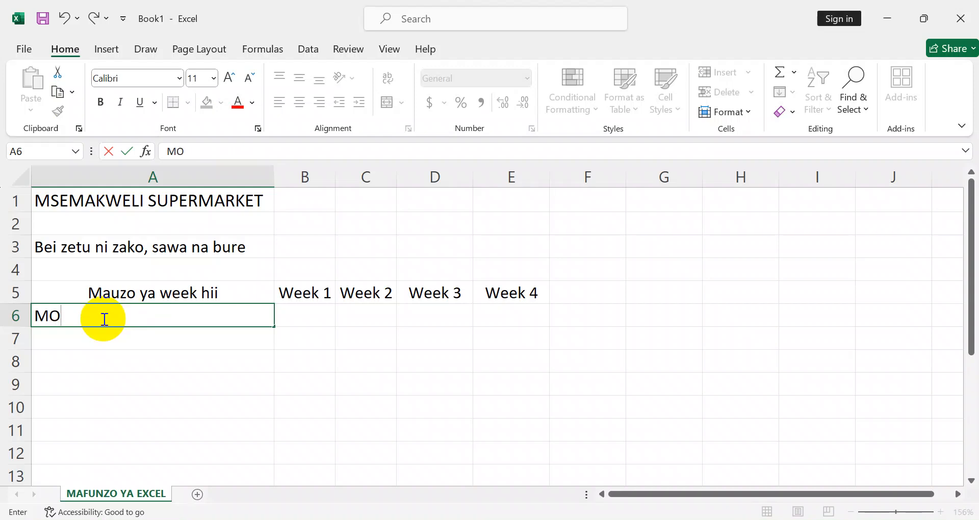
type("HAEM")
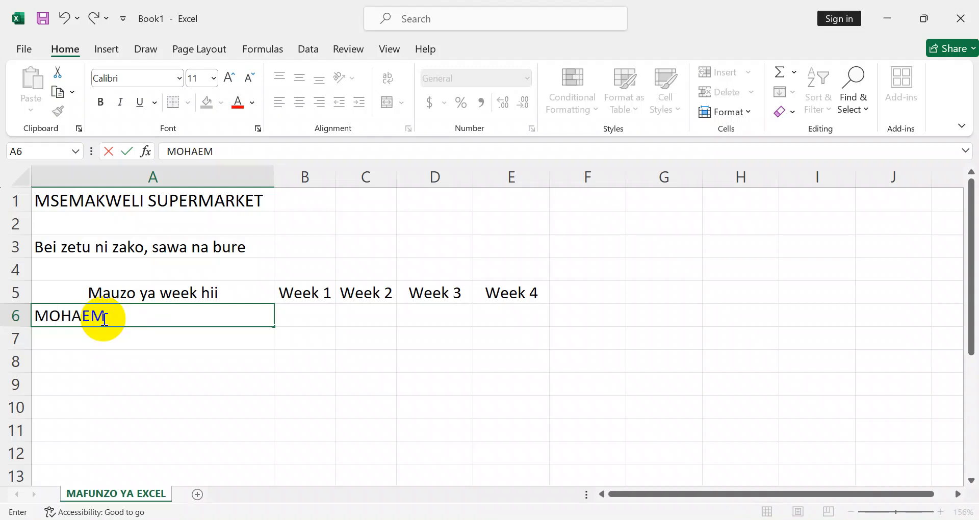
key("BackSpace")
key("BackSpace")
type("MED HASSAN")
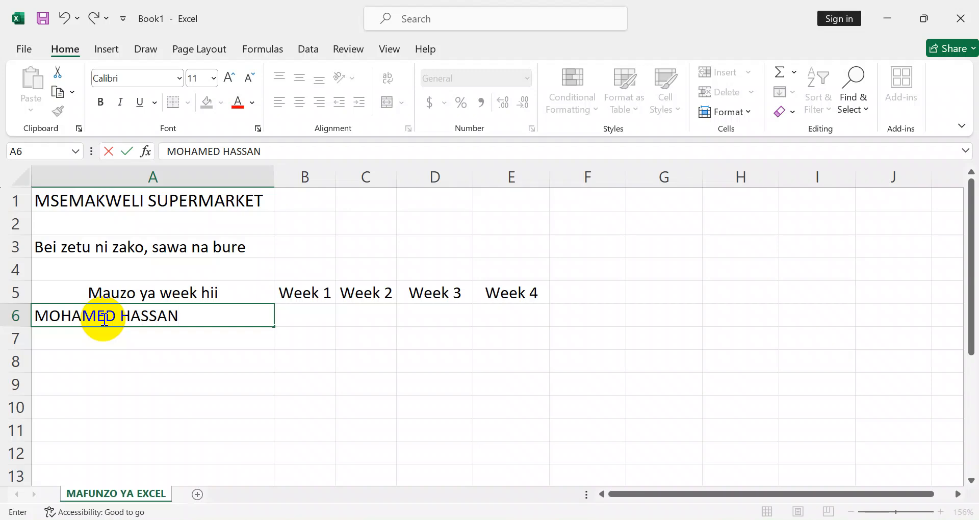
key("Return")
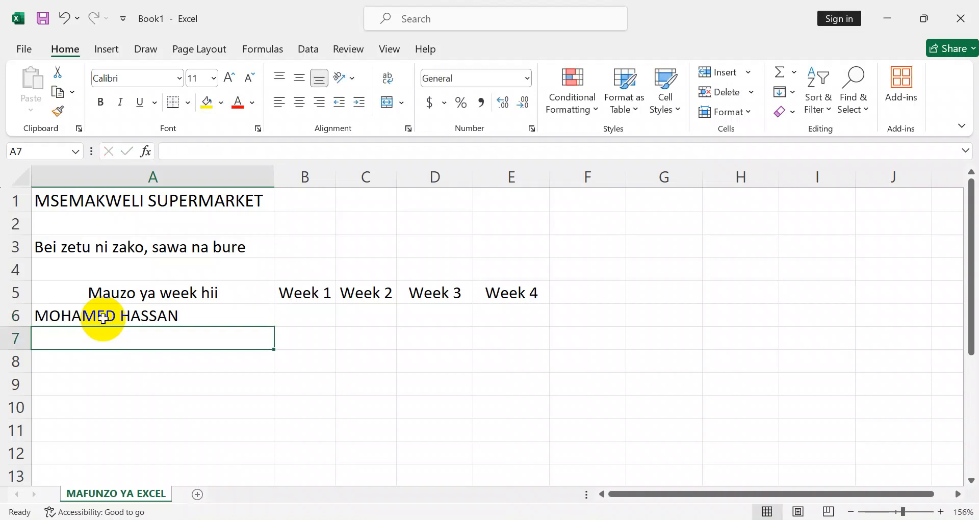
- Enter the second person's full name in capitals in cell A7
type("ABDREW")
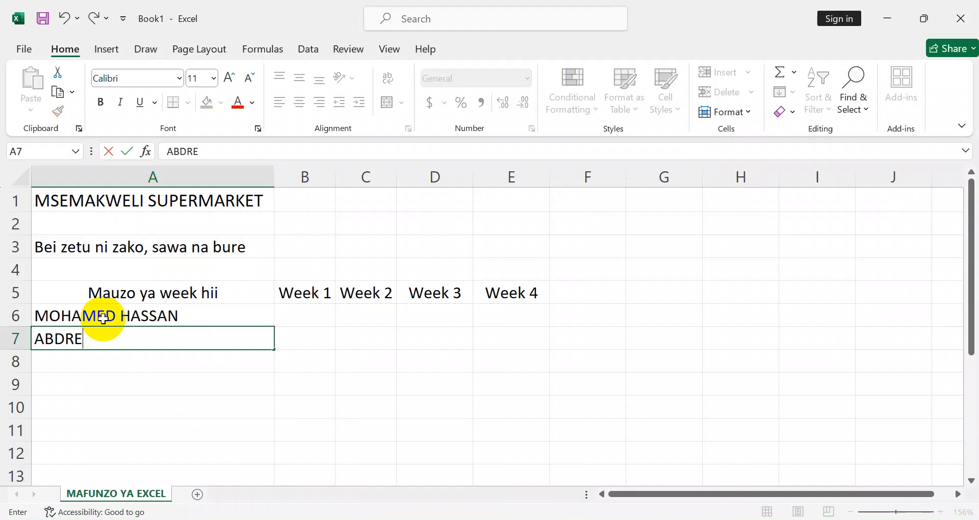
key("BackSpace")
key("BackSpace")
key("BackSpace")
key("BackSpace")
key("BackSpace")
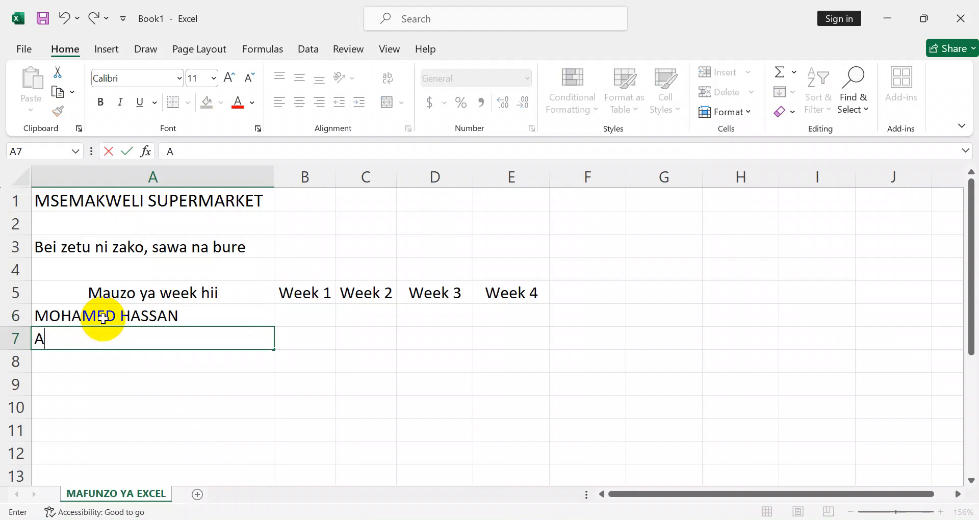
type("NDREW C")
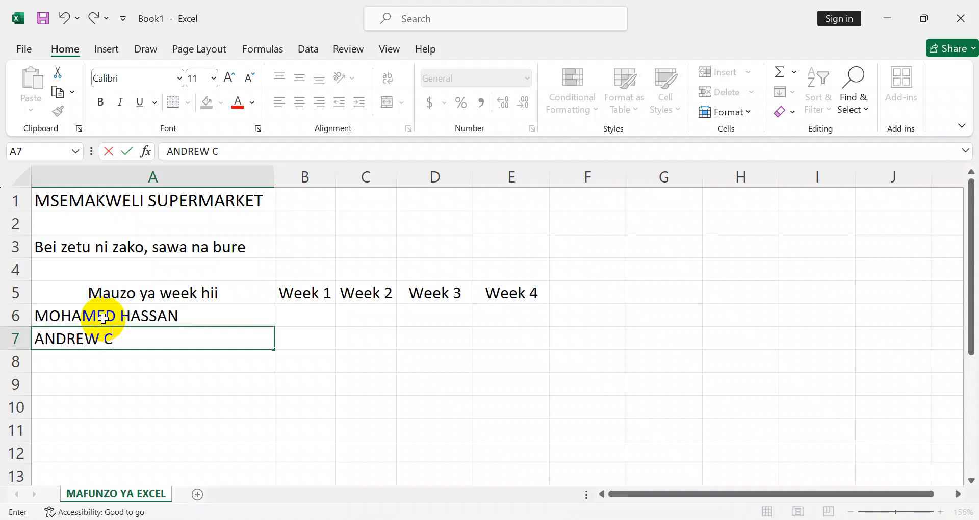
type("OSMAS")
key("Return")
- Enter the third person's full name in capitals in cell A8
type("AMINA")
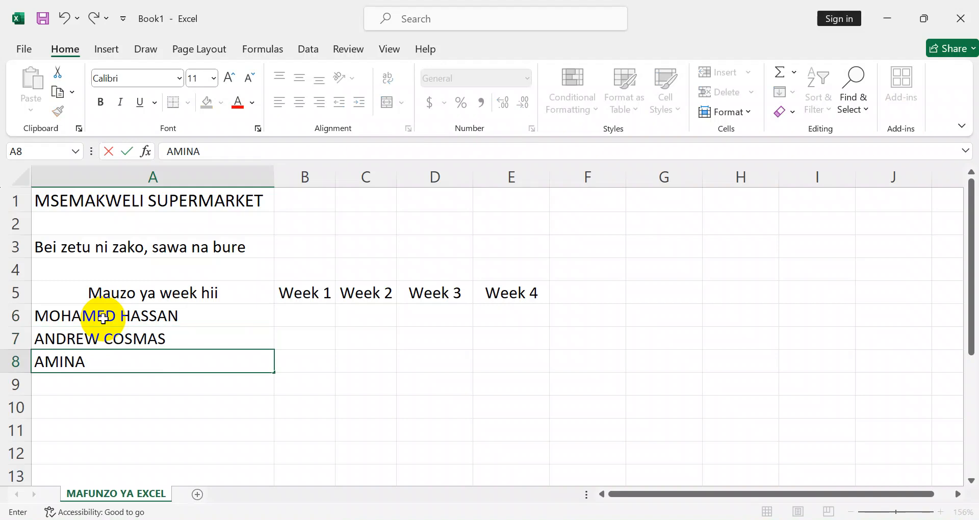
type(" MIRAH")
key("BackSpace")
type("JI")
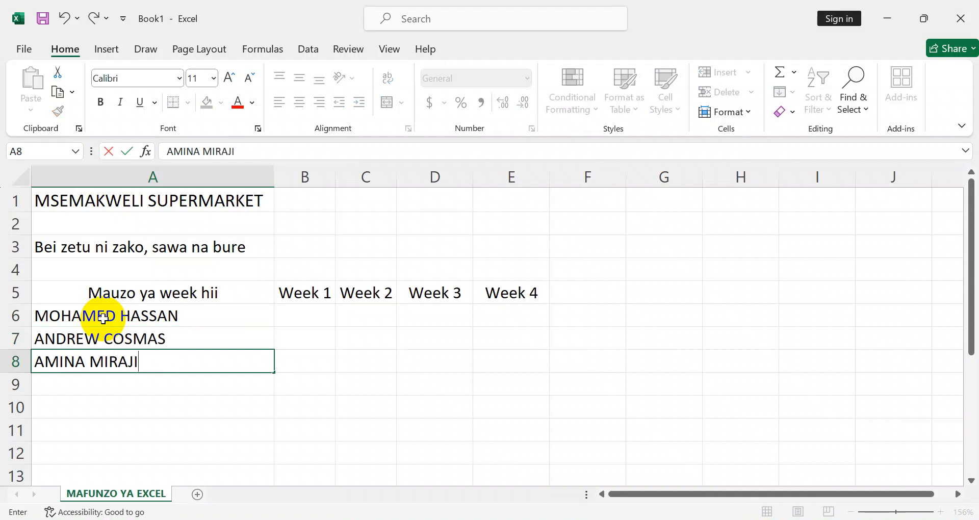
key("Return")
- Enter the fourth and fifth people's full names in capitals in cells A9 and A10
type("EMANNI")
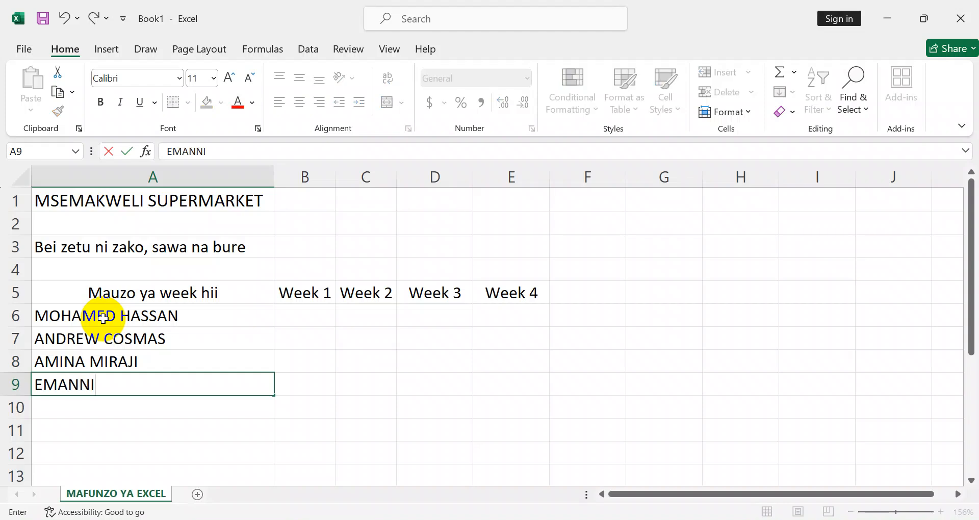
key("BackSpace")
type("UEL JOHN")
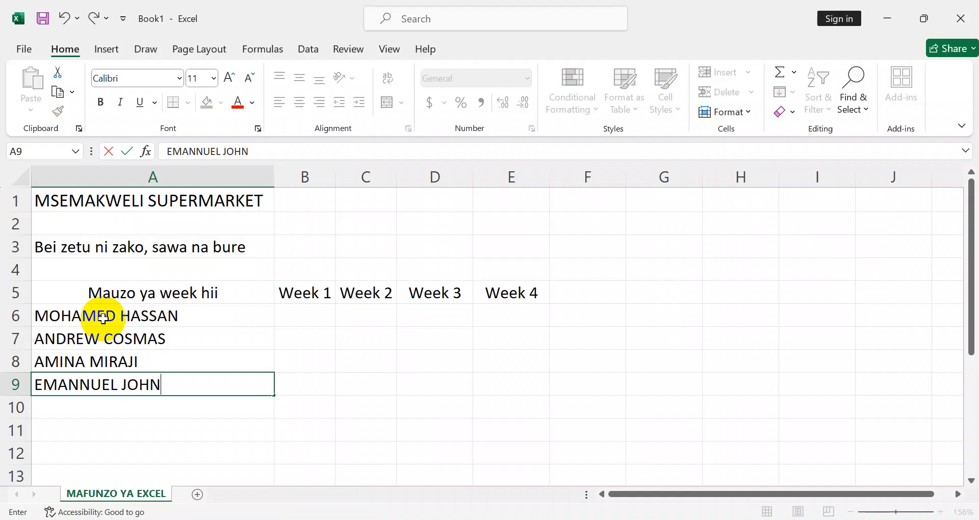
key("Return")
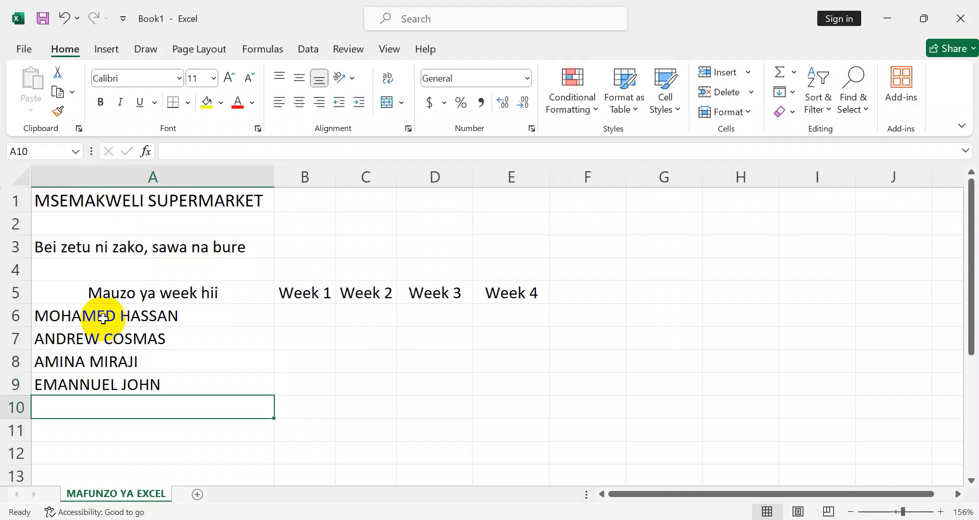
type("RAS")
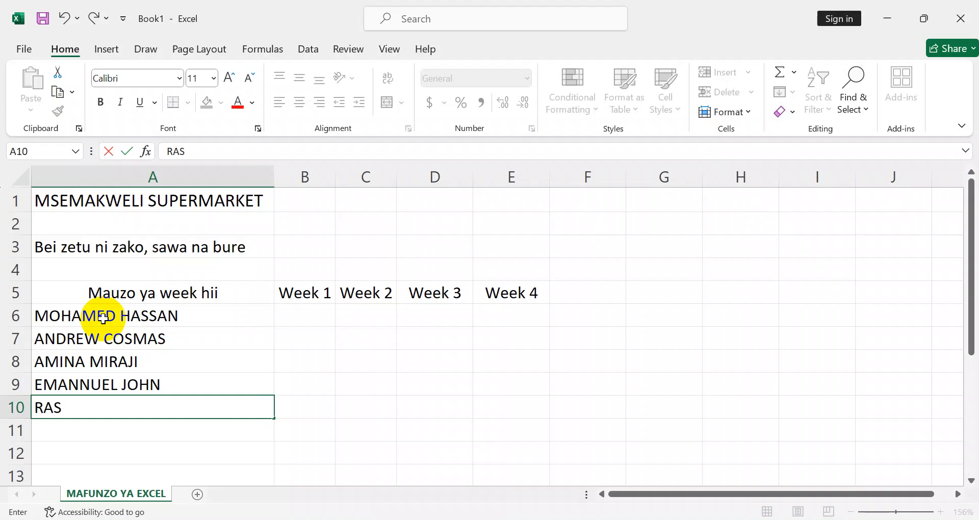
type("HID KAWAWA")
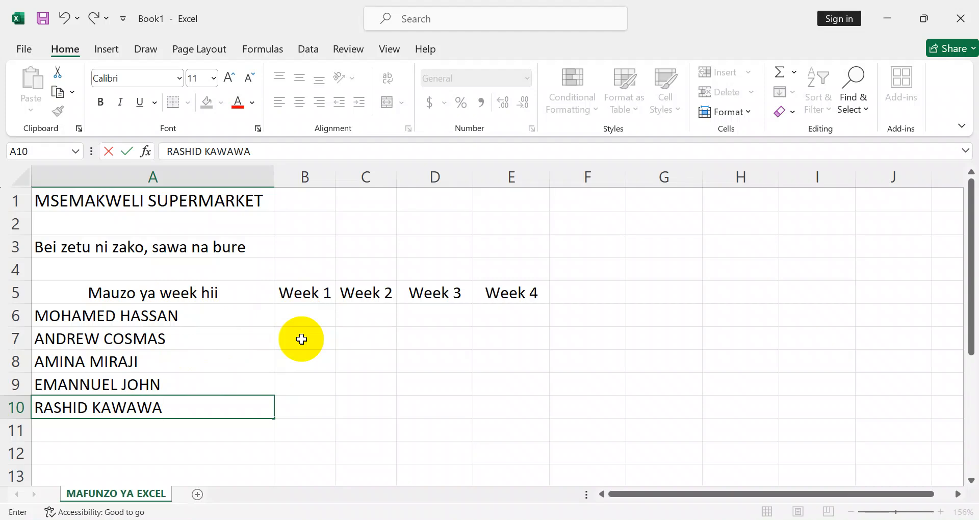
- Enter 1000 as the first person's week 1 sales in B6 and 2000 as the week 2 sales in C6
left_click(304, 314)
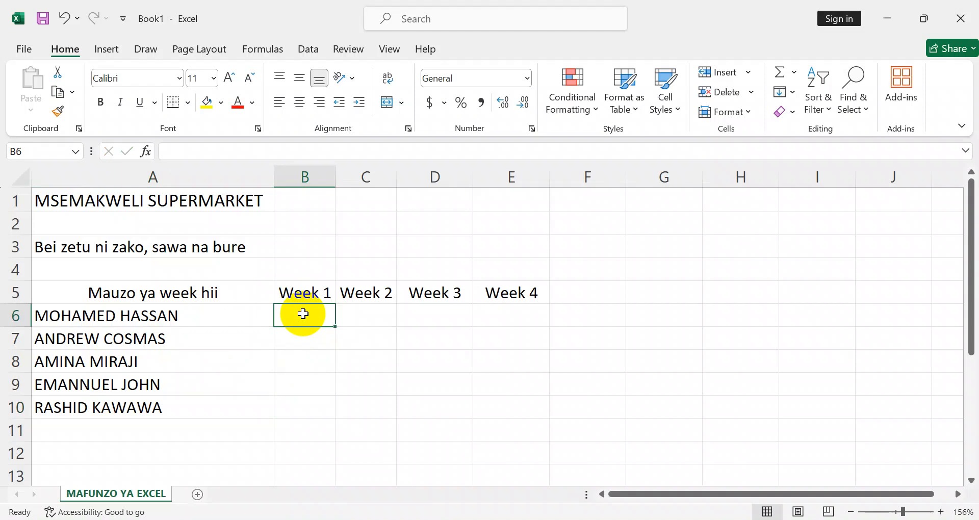
type("1")
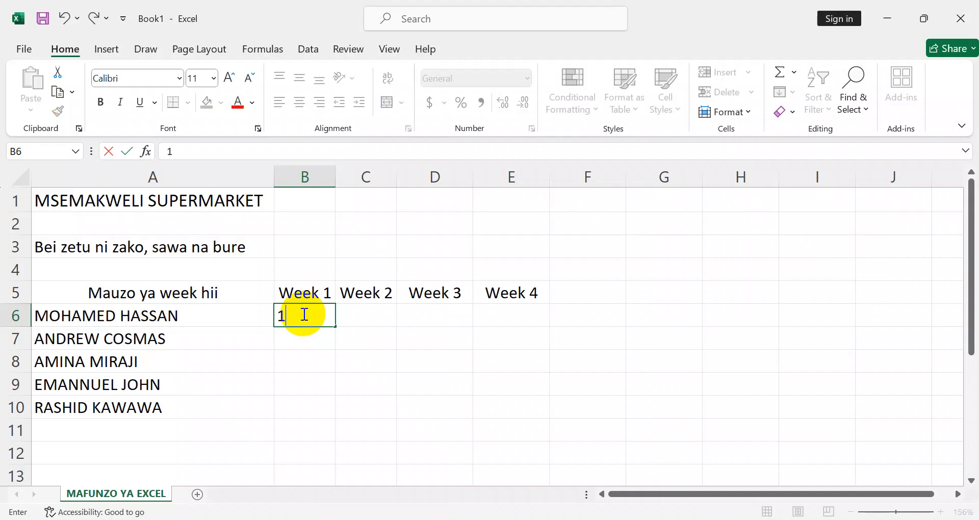
type("000")
key("Tab")
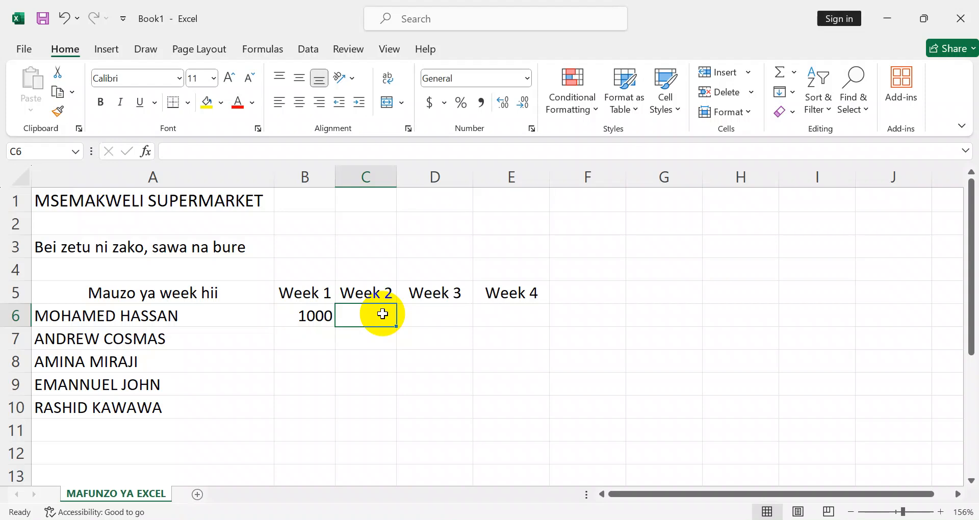
type("2000")
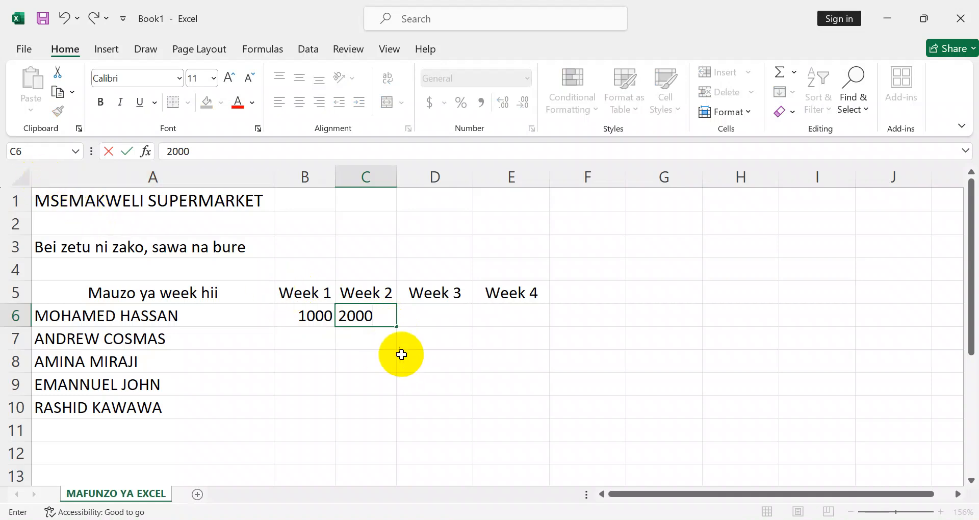
left_click(316, 315)
- Try to fill the week 3 and week 4 cells D6:E6 from the single week 2 amount in C6
left_click(366, 320)
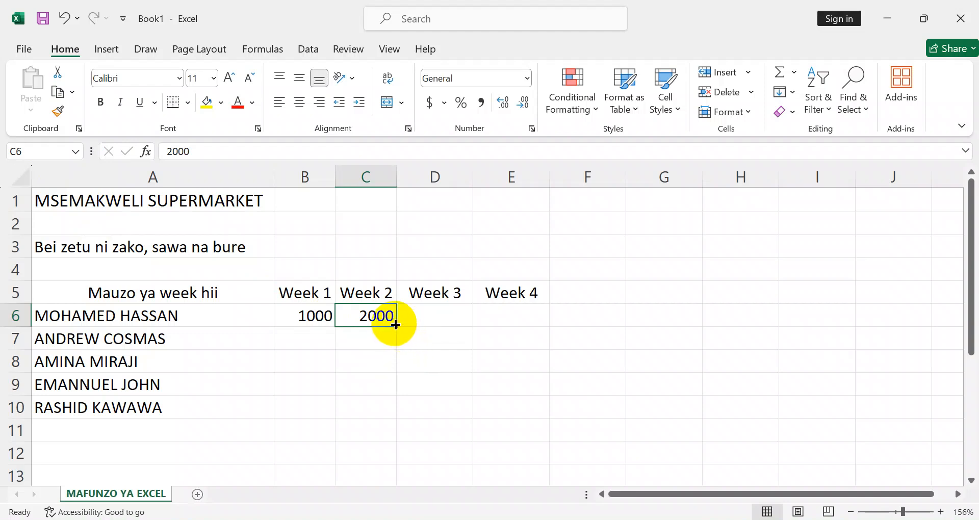
left_click(909, 512)
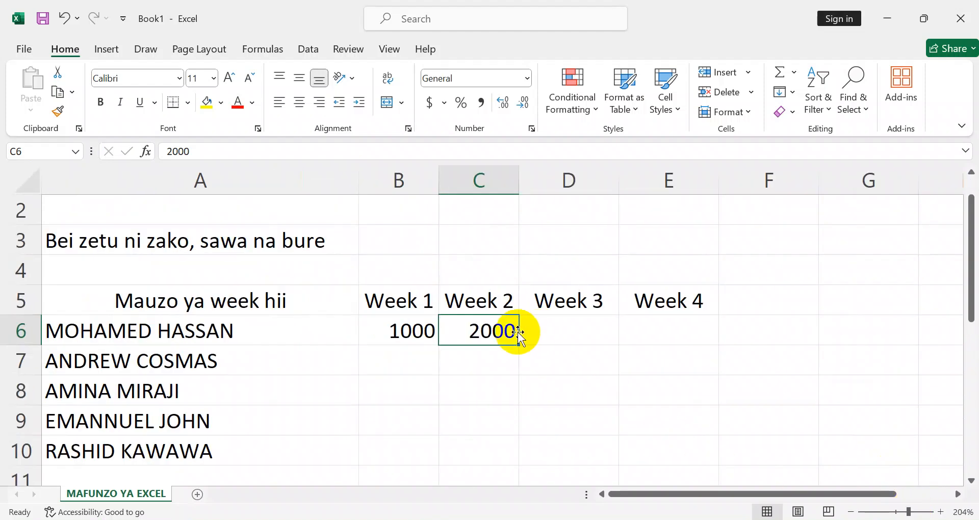
left_click_drag(520, 343, 691, 345)
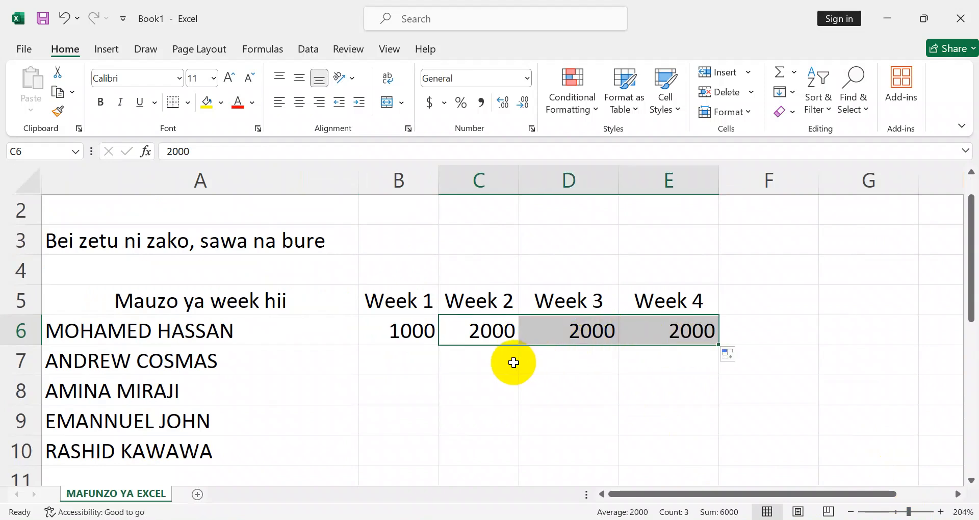
- Discard the stray edit in C6 and clear the copied amounts from D6:E6
key("F2")
key("shift+Home")
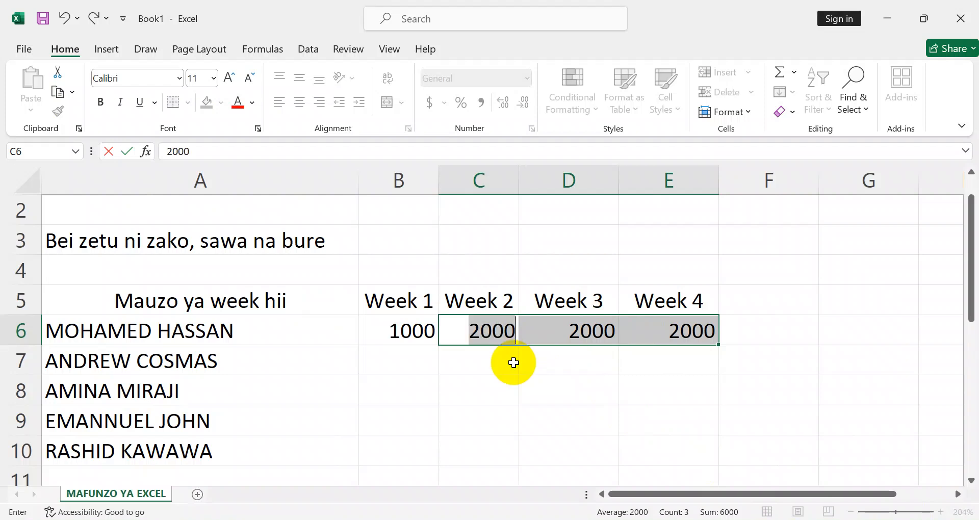
type("Z")
key("ctrl+z")
type("Z")
key("ctrl+z")
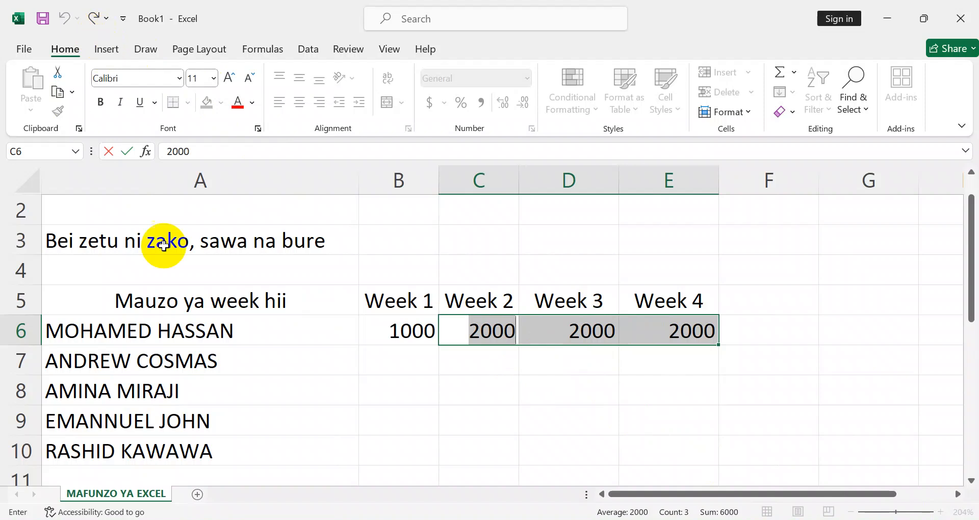
left_click(90, 21)
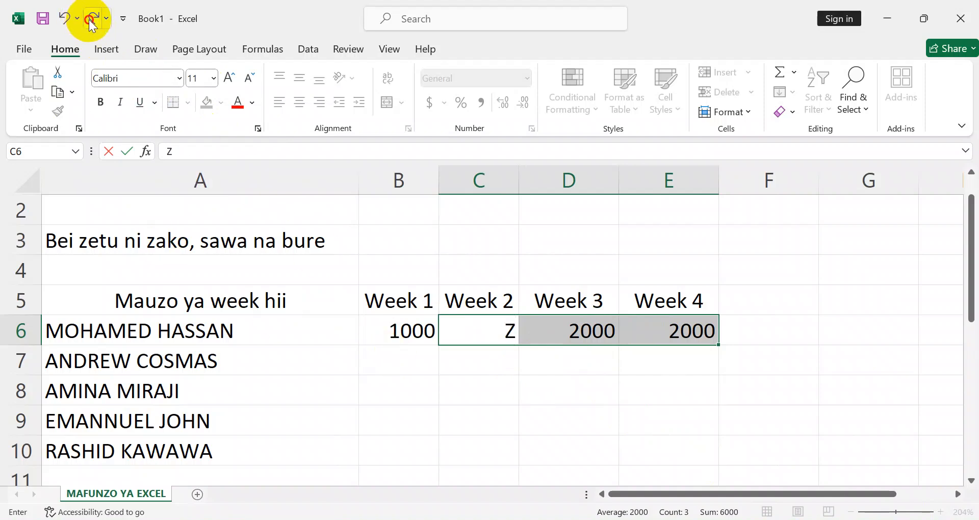
left_click(66, 20)
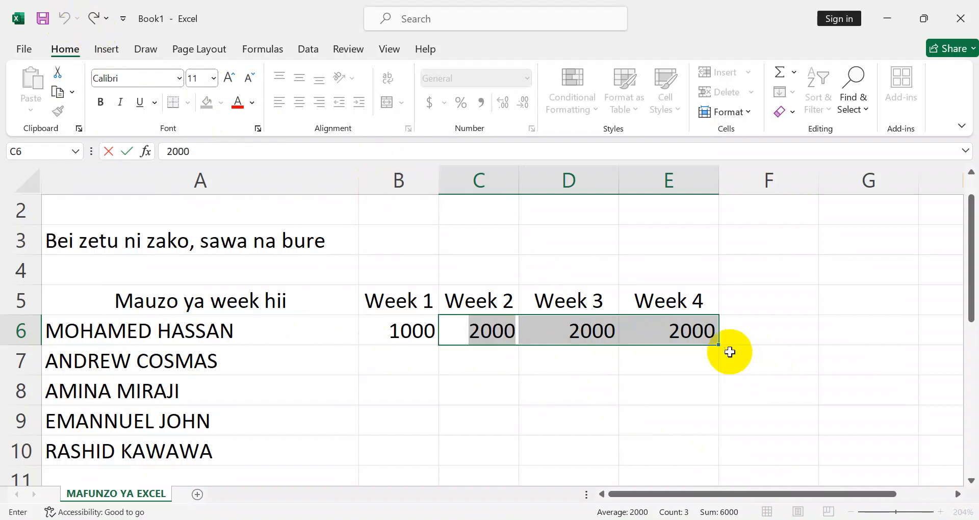
left_click_drag(717, 343, 535, 336)
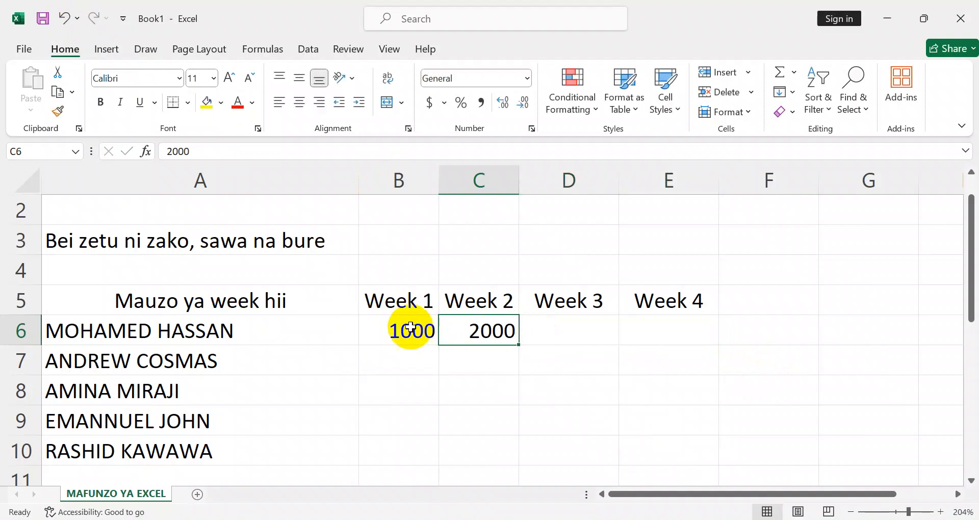
- Extend the number series in B6:C6 across to E6 to fill weeks 3 and 4 with 3000 and 4000
left_click(404, 333)
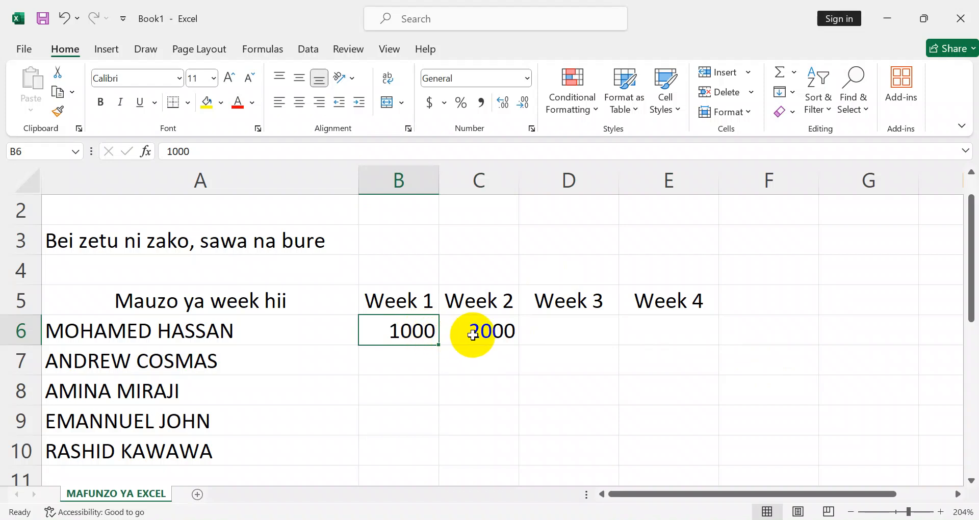
left_click(472, 335, "shift")
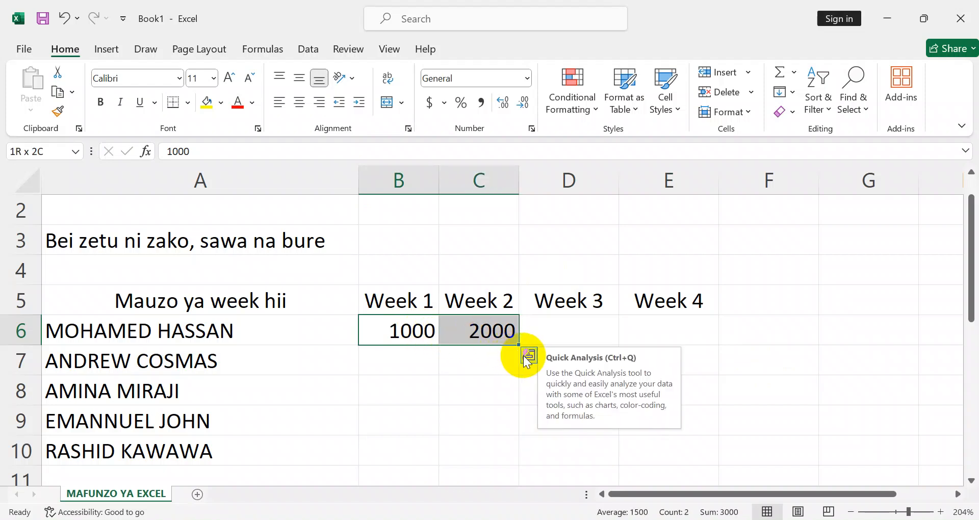
left_click_drag(518, 345, 680, 340)
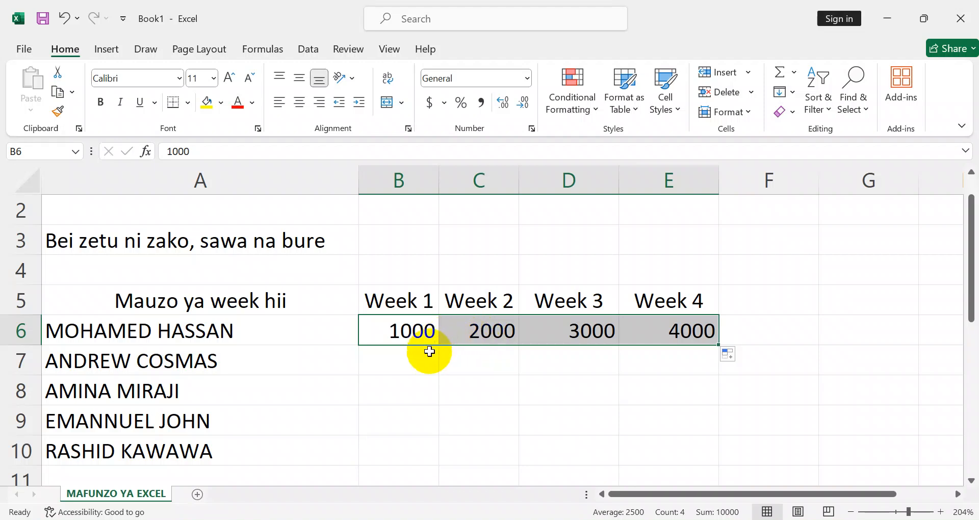
- Fill the four weekly amounts in B6:E6 down to row 10 for the remaining people
left_click(415, 334)
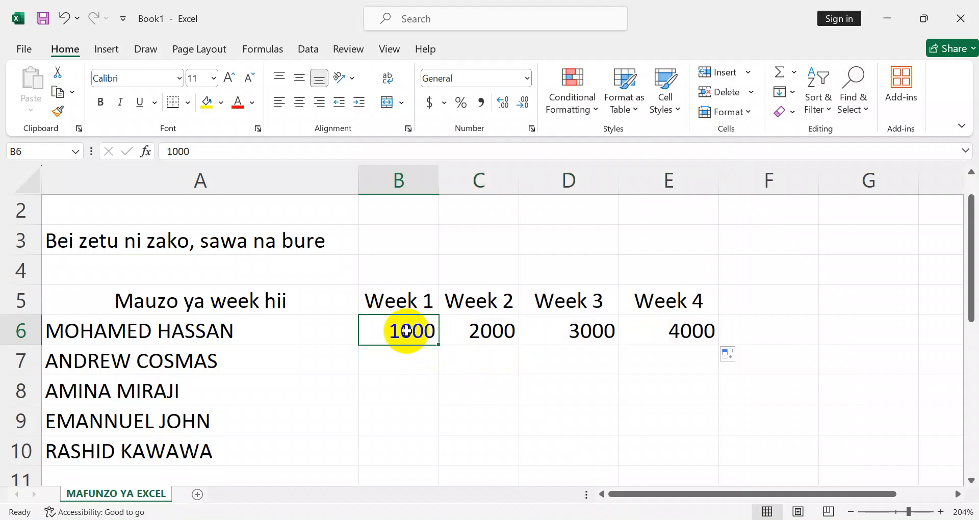
left_click(469, 335, "shift")
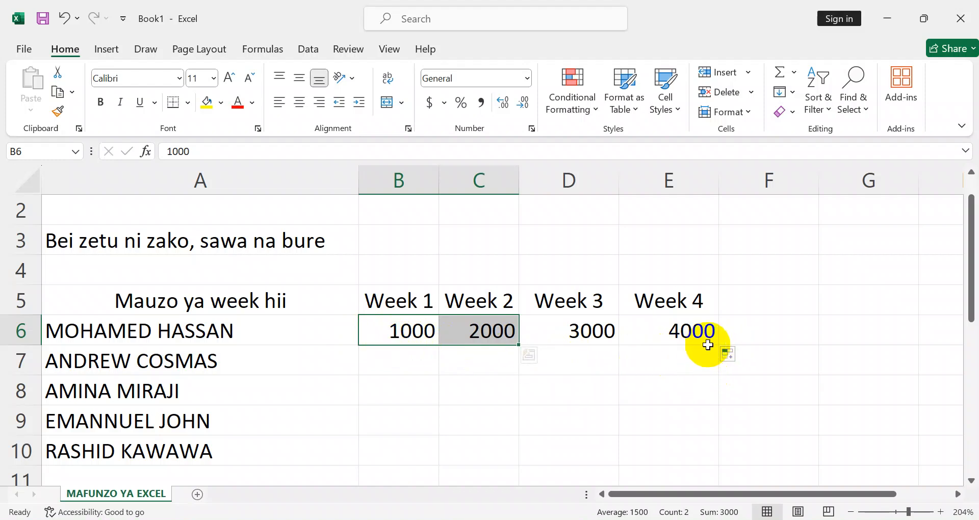
left_click(684, 332, "shift")
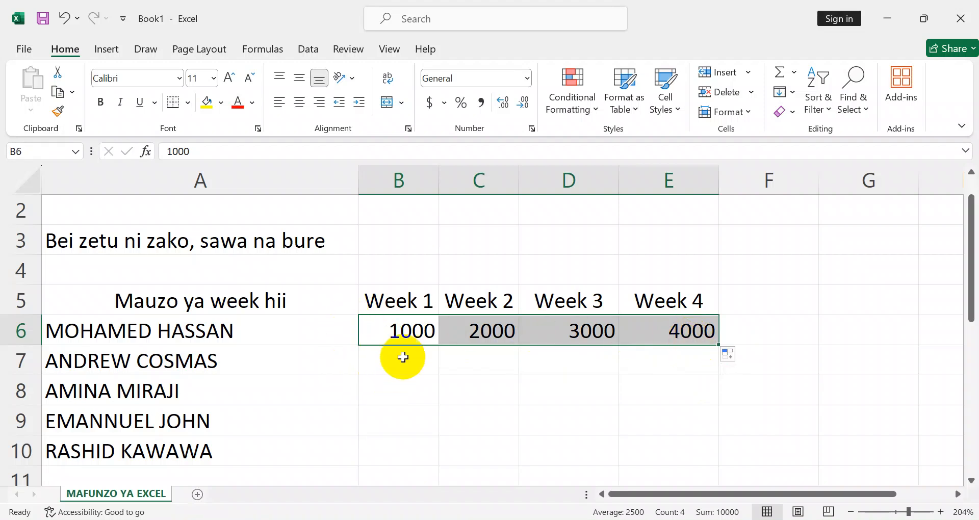
left_click(388, 340)
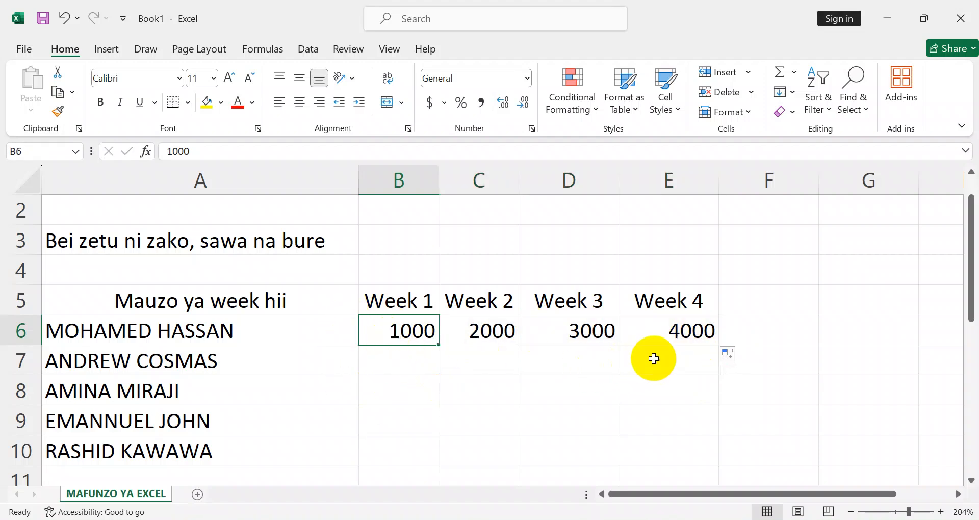
left_click(693, 341, "shift")
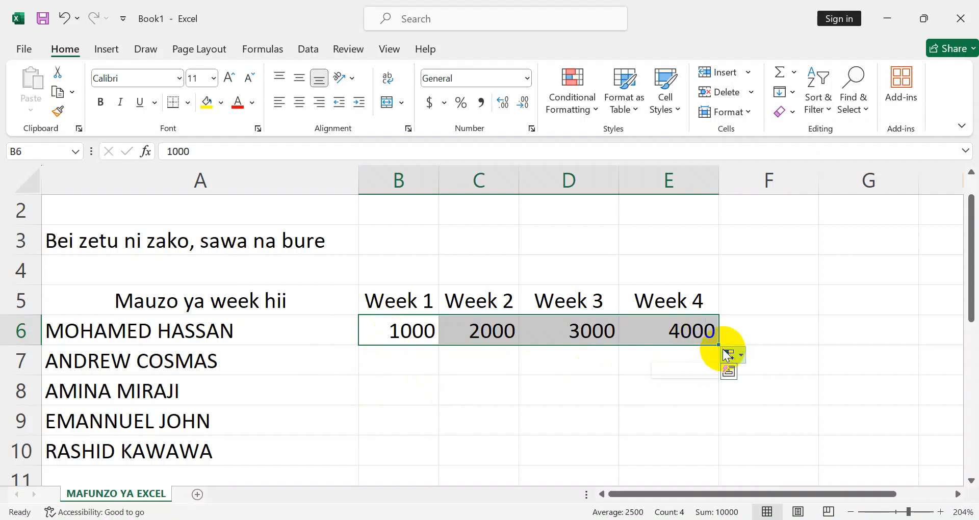
left_click_drag(715, 343, 715, 454)
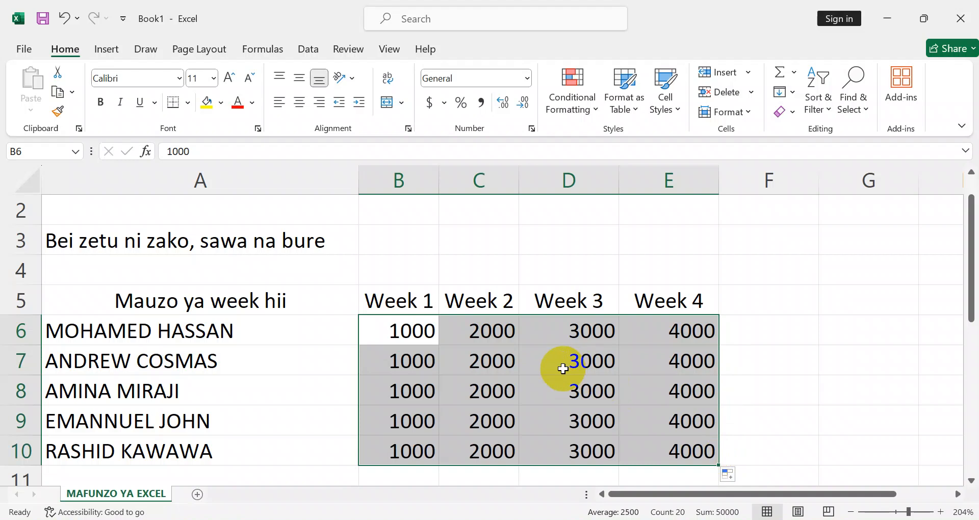
- Select all the sales amounts in B6:E10 and open the additional accounting format settings for them
left_click(902, 512)
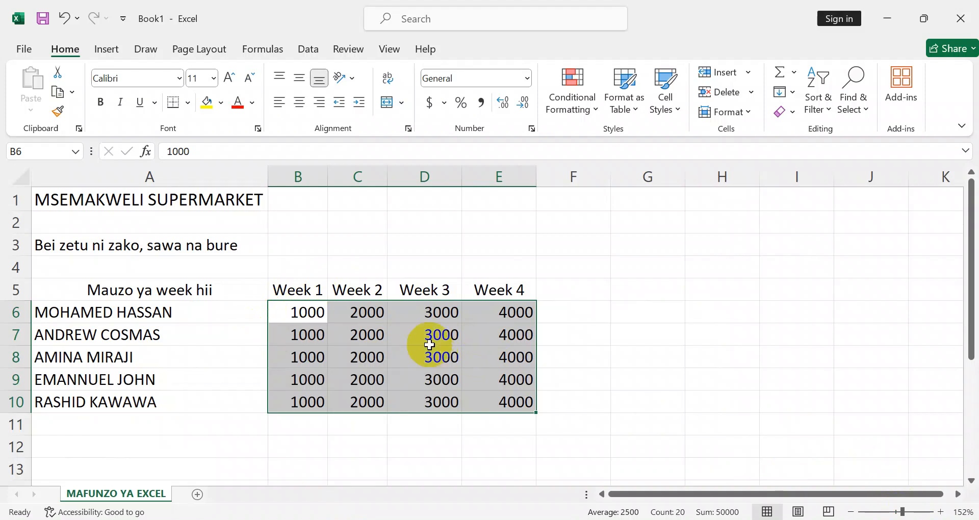
left_click(290, 313)
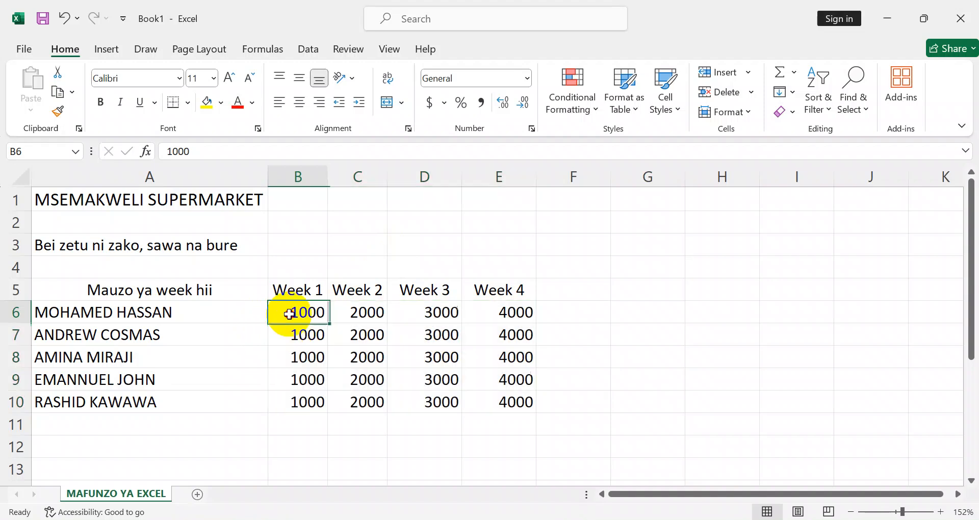
left_click(510, 411, "shift")
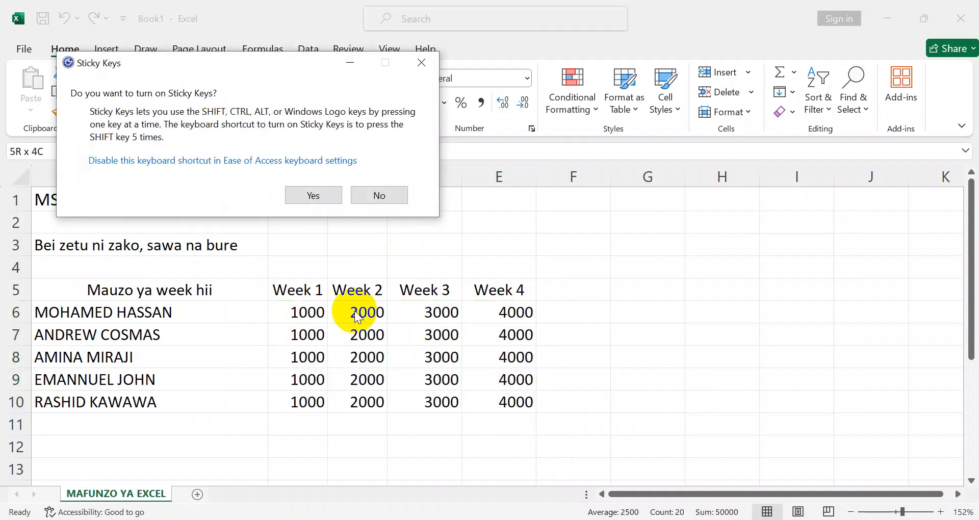
left_click(369, 195)
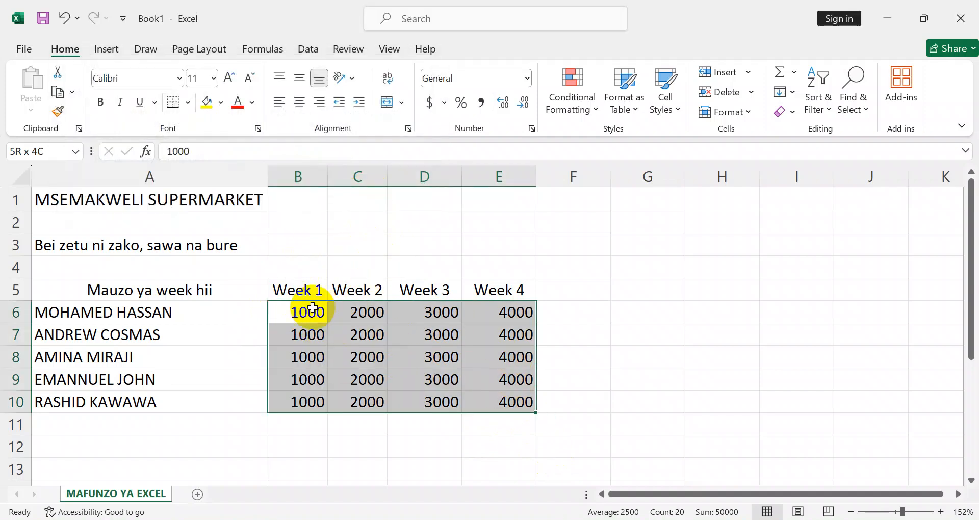
left_click(307, 312)
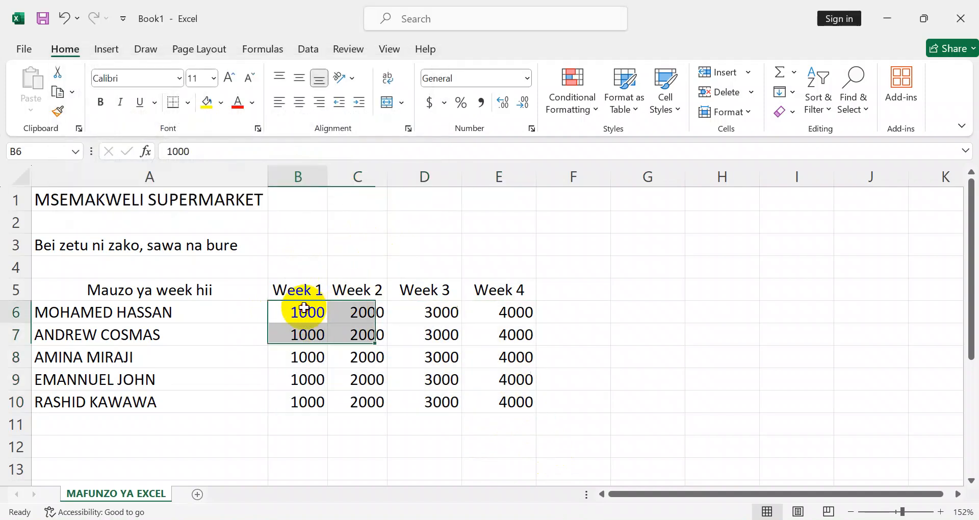
left_click(520, 397, "shift")
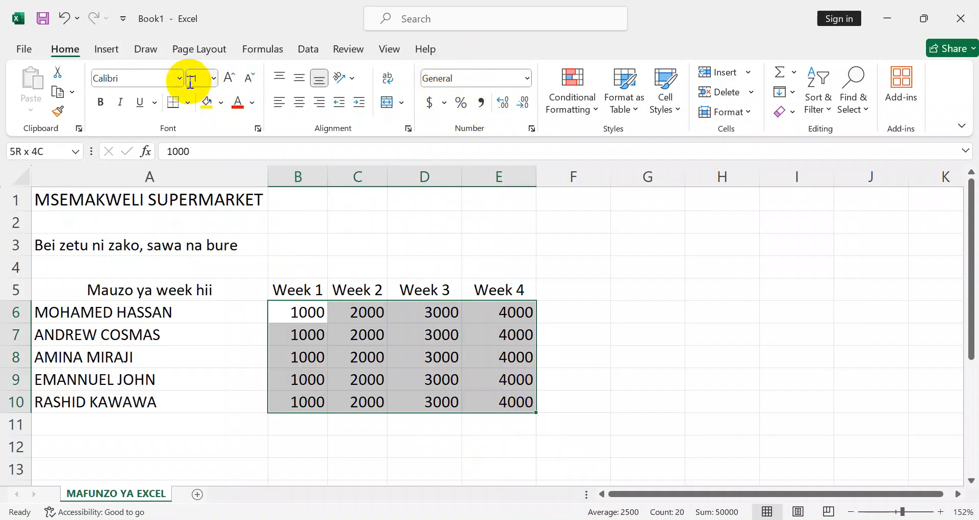
left_click(107, 50)
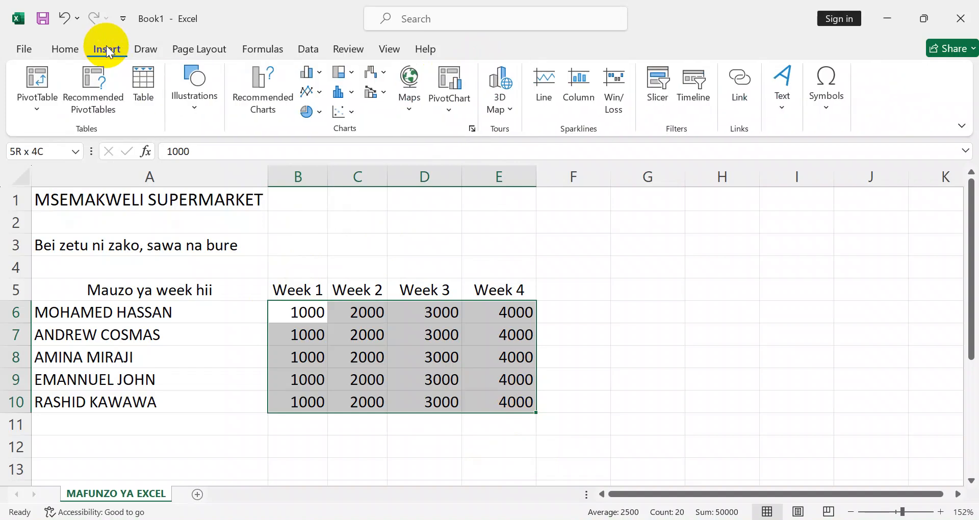
left_click(59, 54)
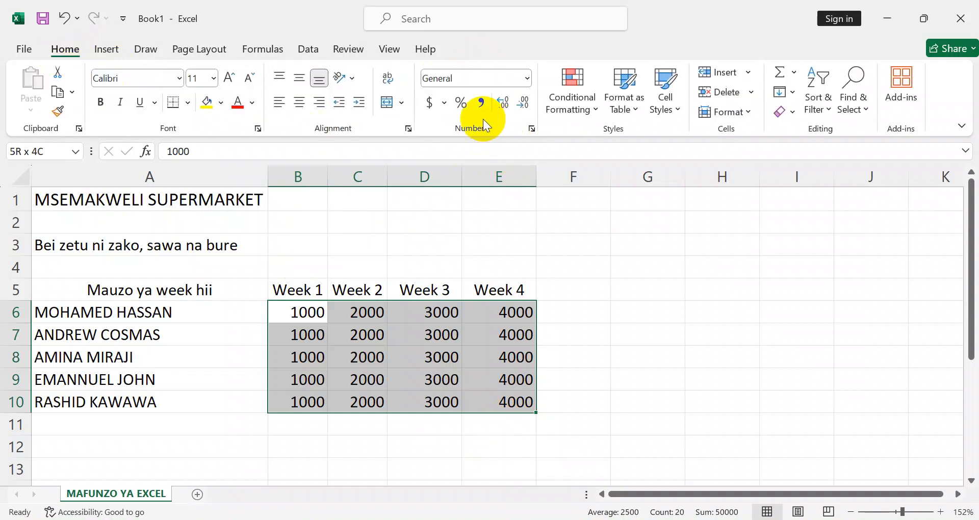
left_click(443, 106)
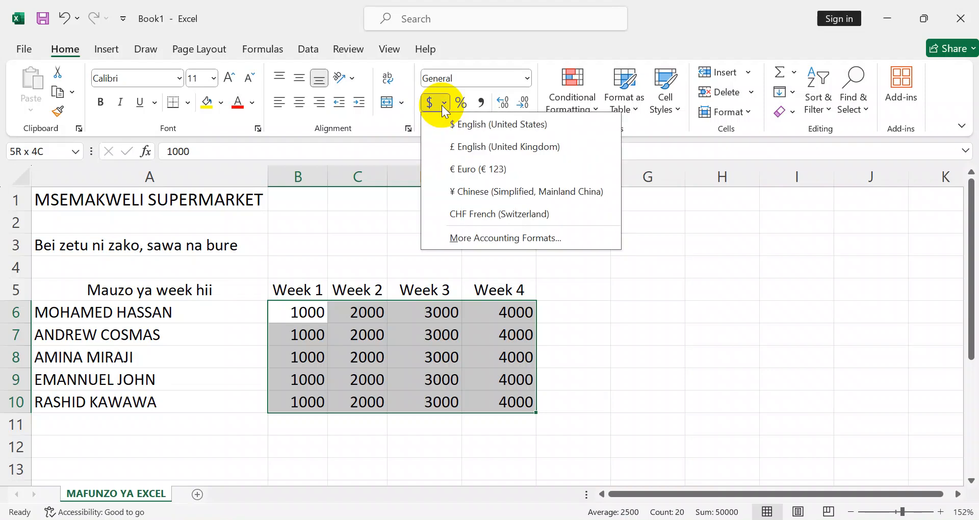
left_click(479, 236)
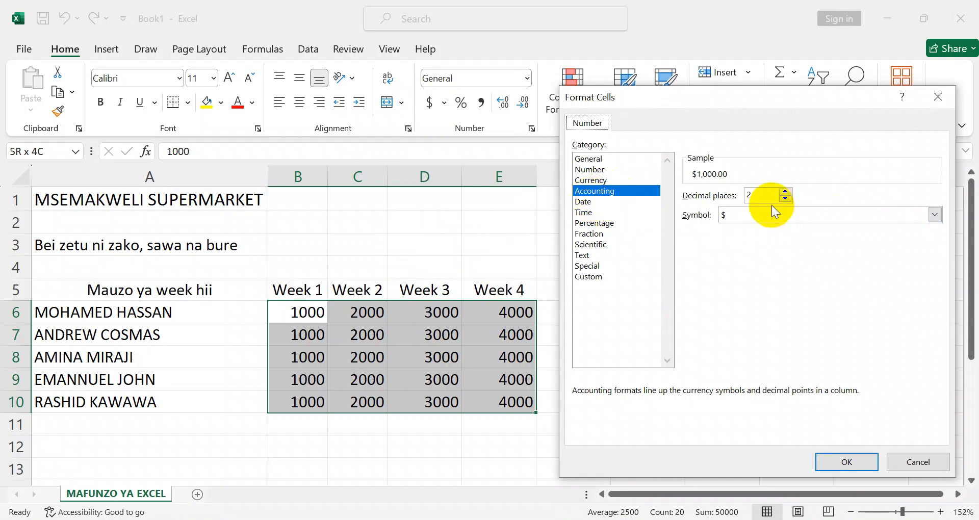
- Apply the accounting format with the TZS symbol and 2 decimal places to the sales amounts in B6:E10
left_click(934, 216)
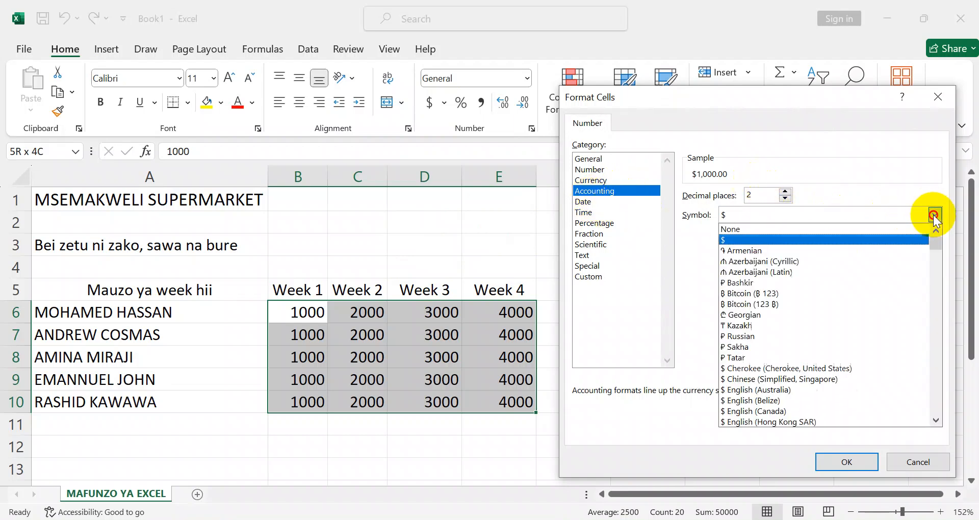
left_click_drag(937, 242, 936, 399)
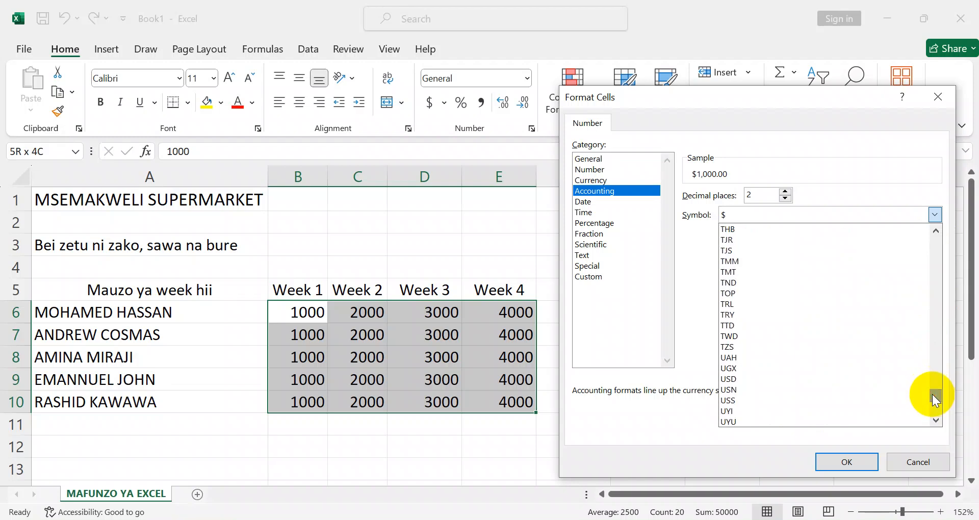
left_click(733, 345)
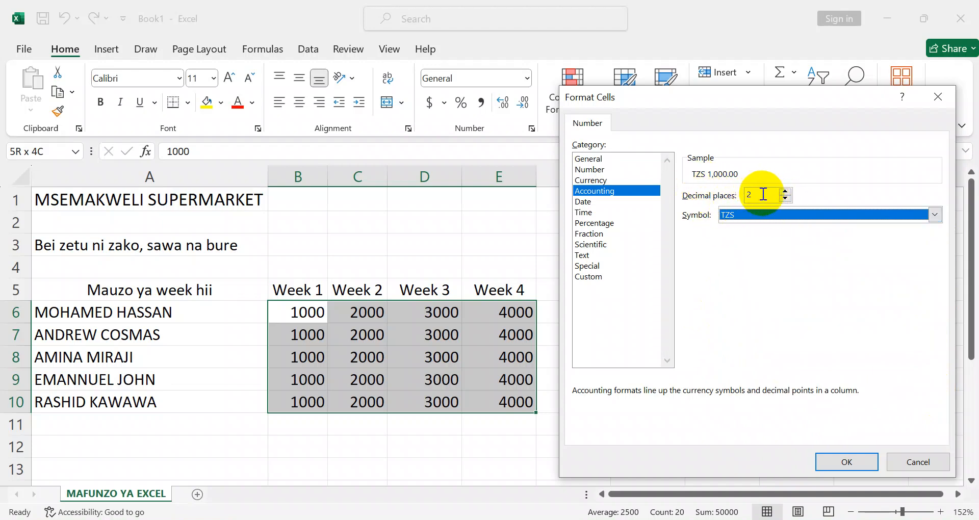
left_click(785, 198)
left_click(785, 198)
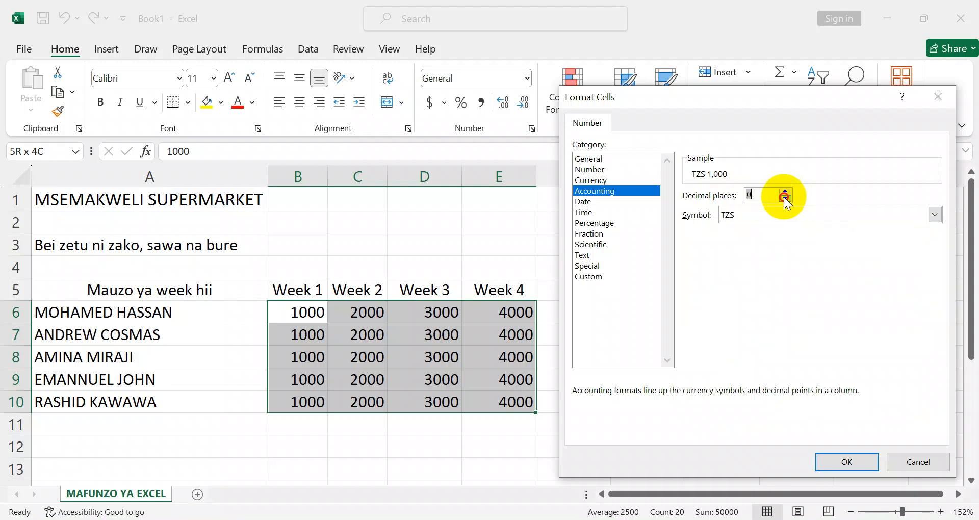
left_click(787, 190)
left_click(787, 190)
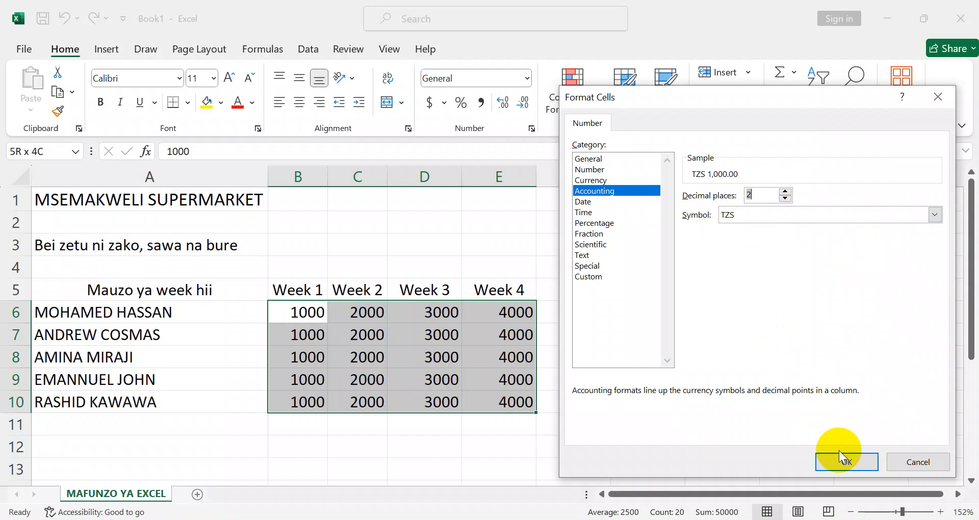
left_click(841, 464)
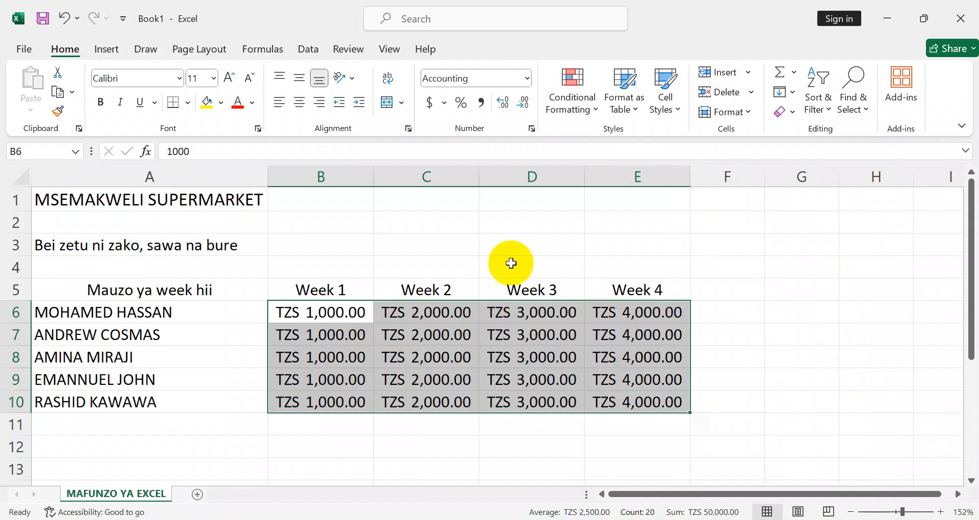
- Reduce the amounts in B6:E10 to no decimals and raise them to three decimal places
left_click(526, 103)
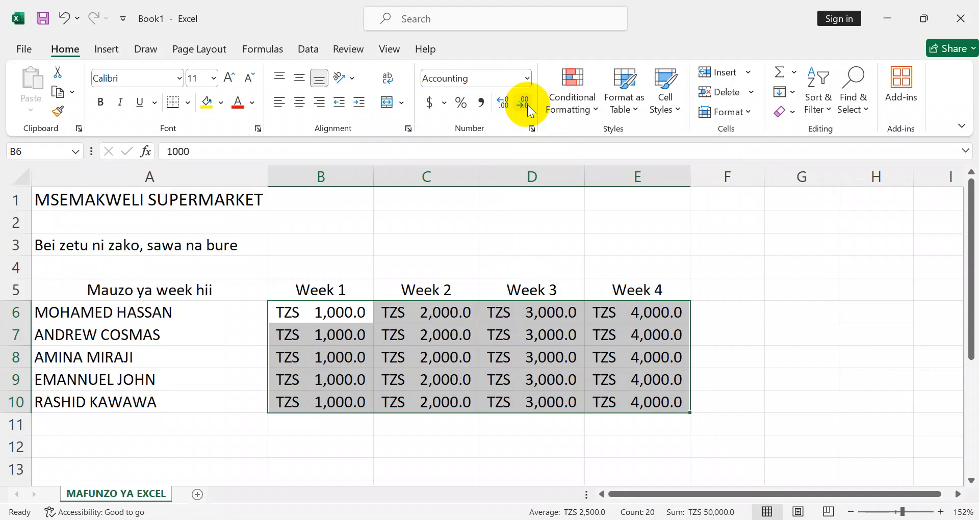
left_click(527, 105)
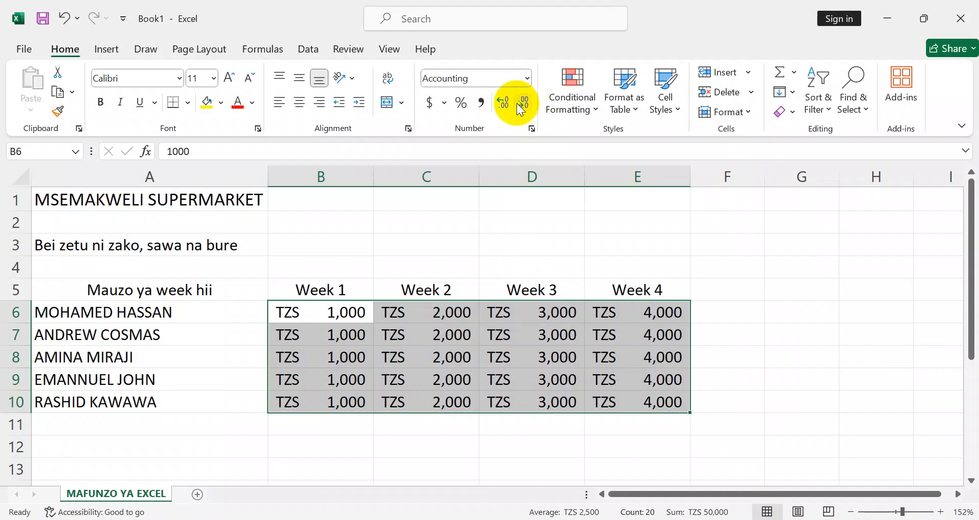
left_click(502, 103)
left_click(503, 104)
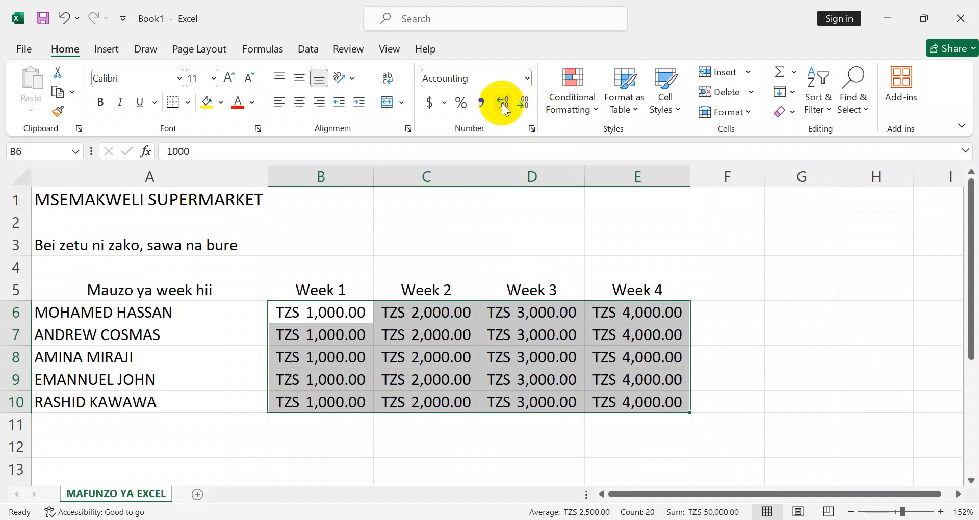
left_click(502, 104)
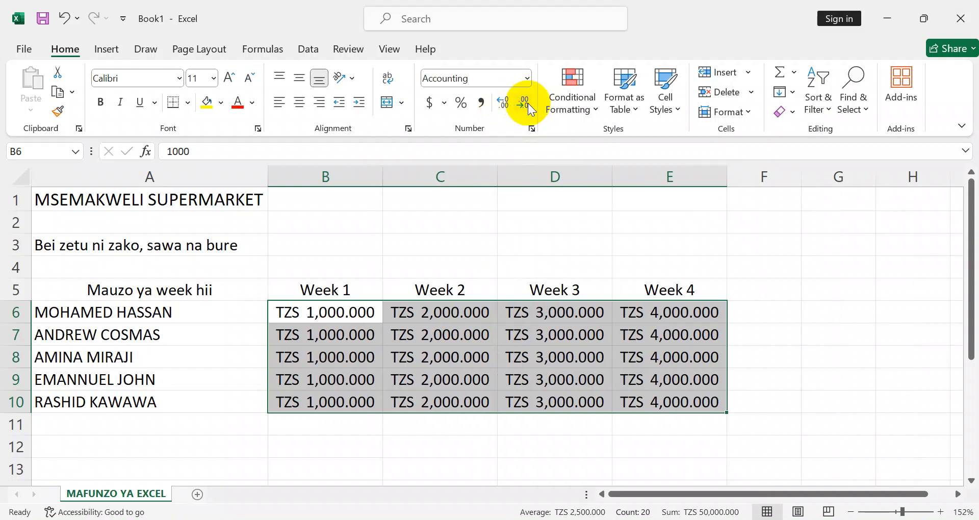
- Strip all decimals from the sales amounts again and restore them to two decimal places
left_click(528, 103)
left_click(528, 103)
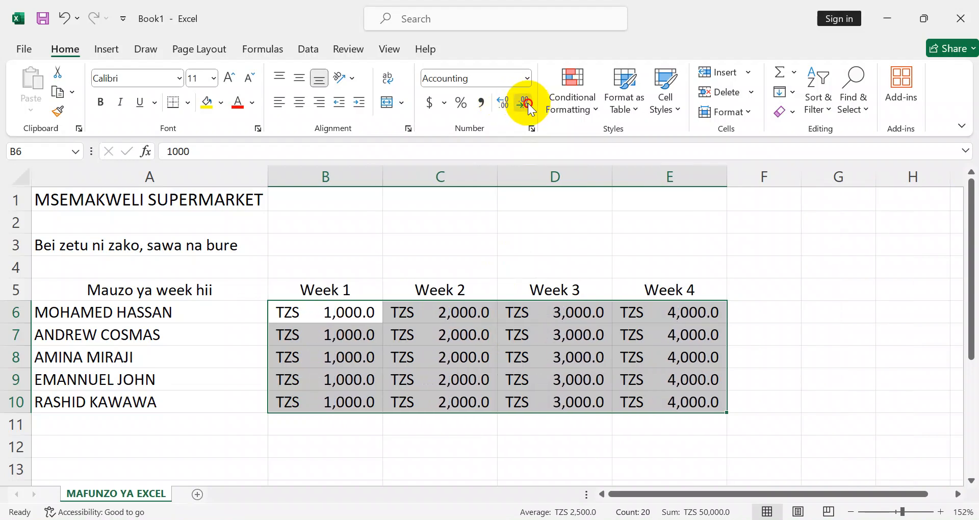
left_click(528, 104)
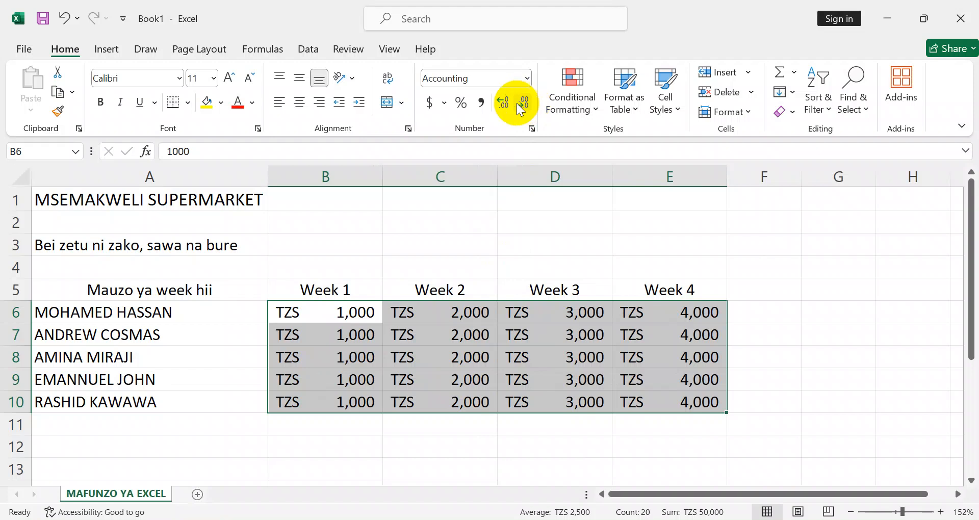
left_click(508, 103)
left_click(508, 103)
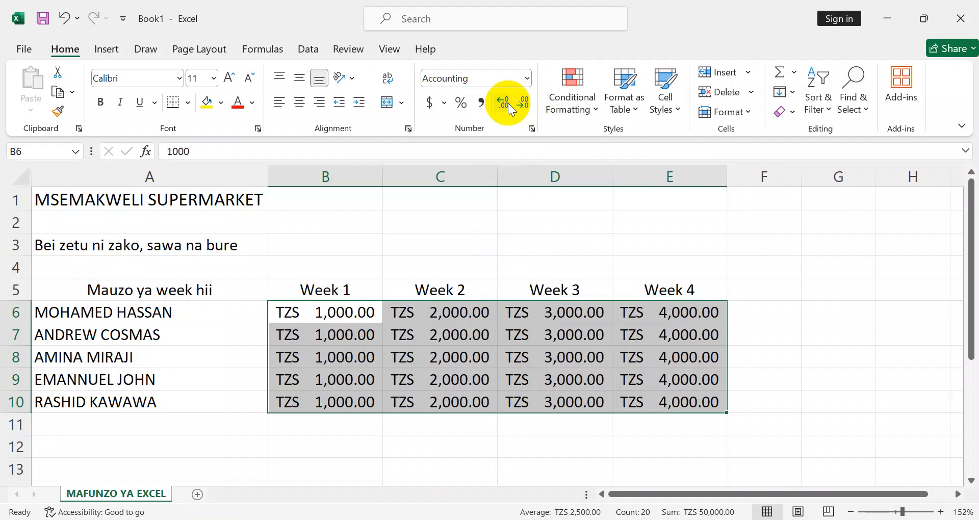
- Decrease the decimals of the sales amounts in B6:E10 to zero decimal places
key("alt")
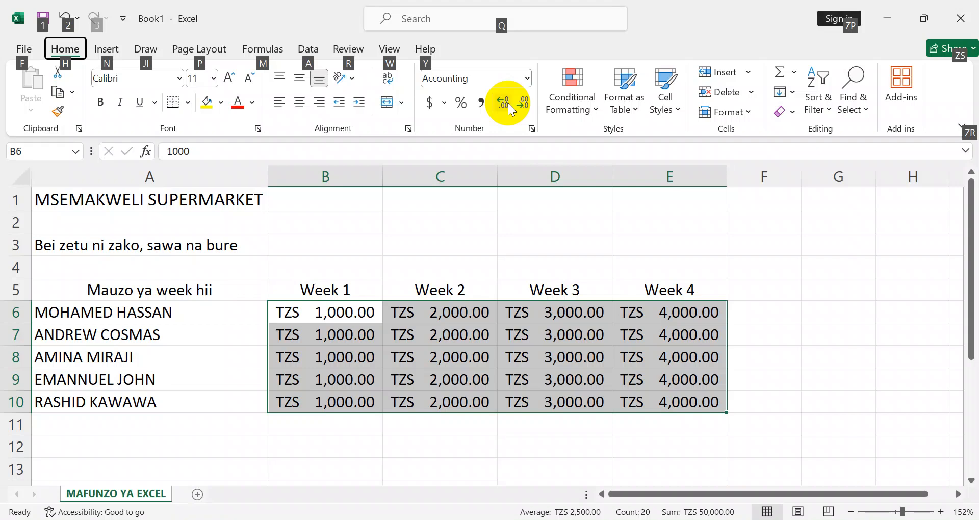
key("alt")
key("alt")
key("h")
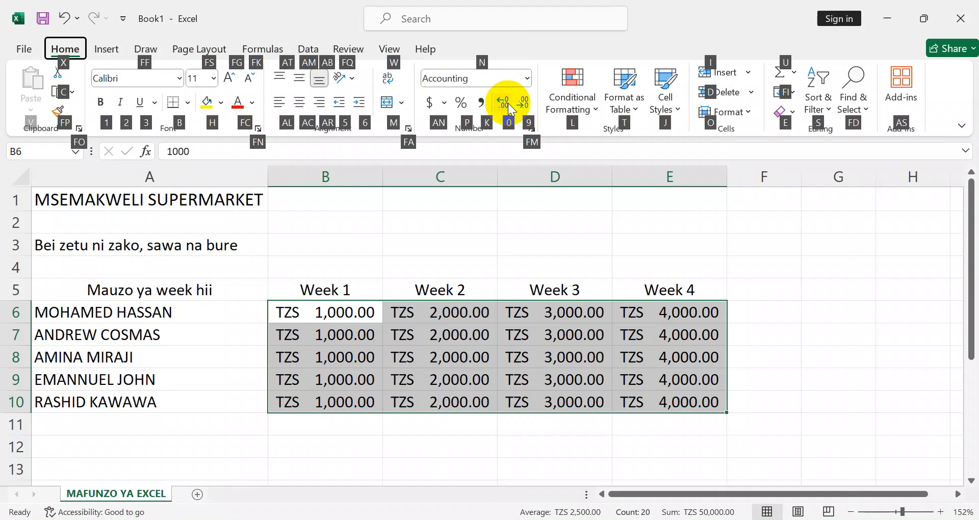
key("9")
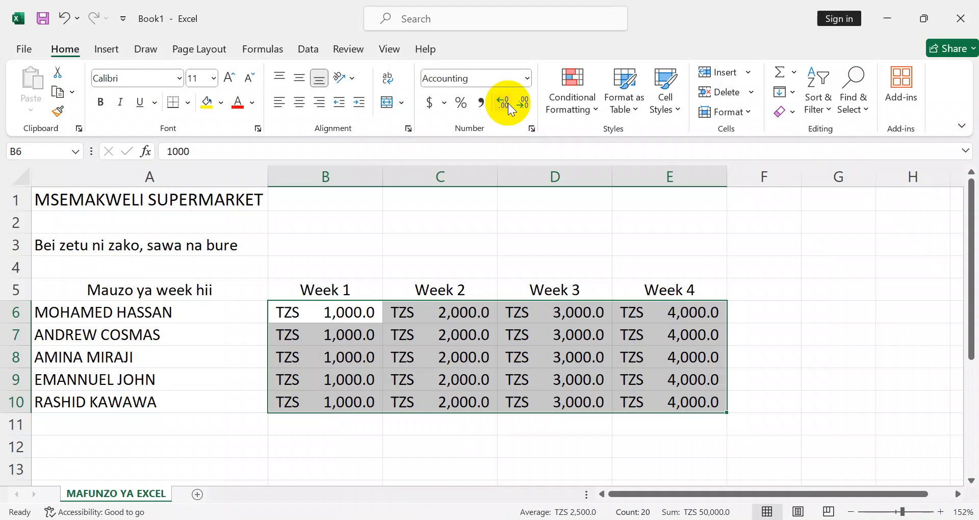
key("alt")
key("h")
key("9")
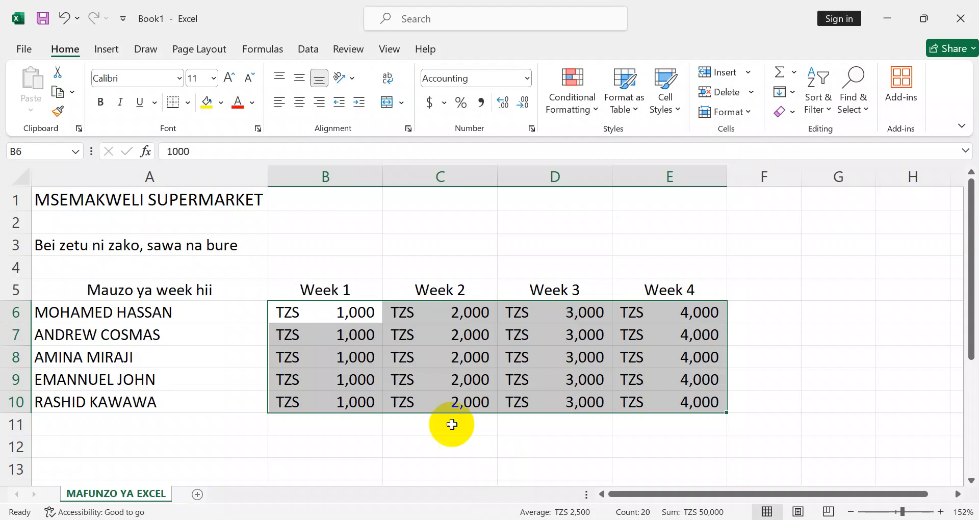
- Remove the Save command from the Quick Access Toolbar and add it back
left_click(119, 17)
left_click(152, 111)
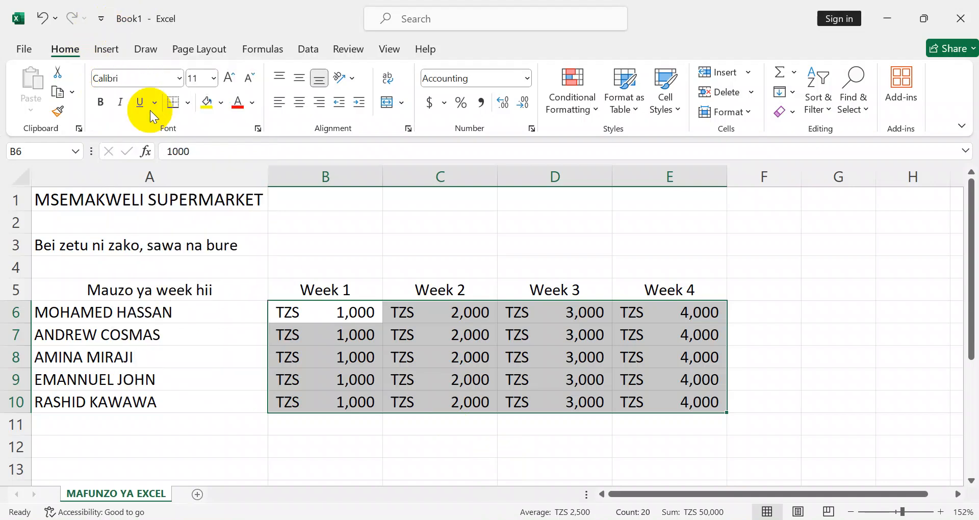
left_click(104, 20)
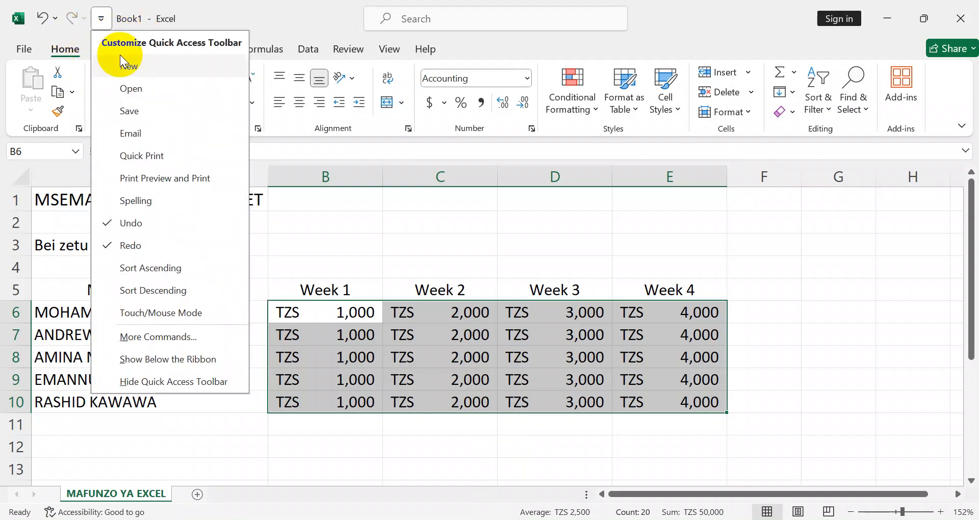
left_click(125, 117)
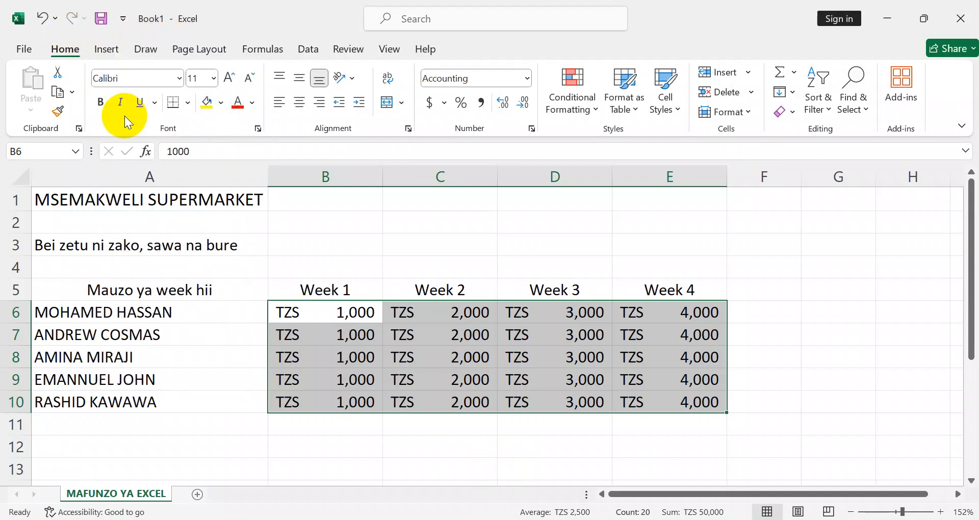
- Save the workbook in the Documents folder as an Excel Workbook named MAFUNZO EXCEL
left_click(106, 22)
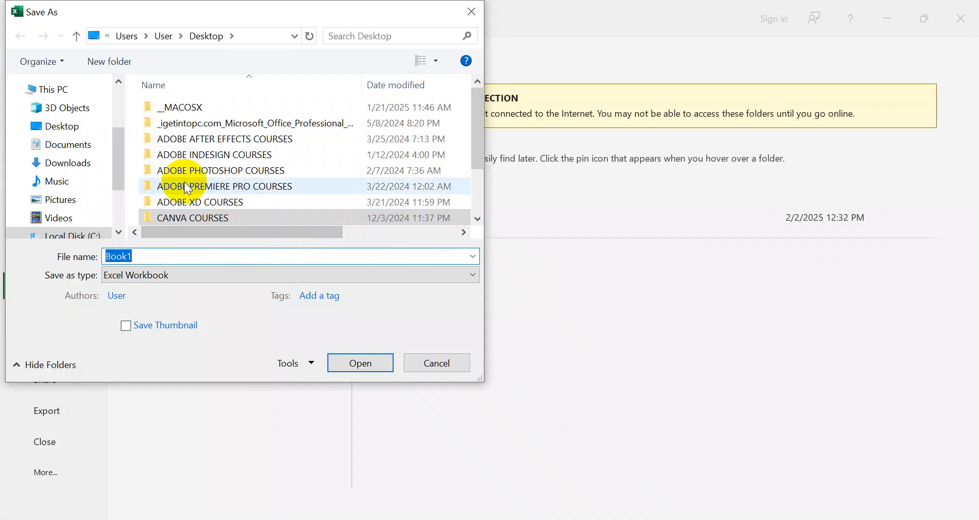
left_click(87, 152)
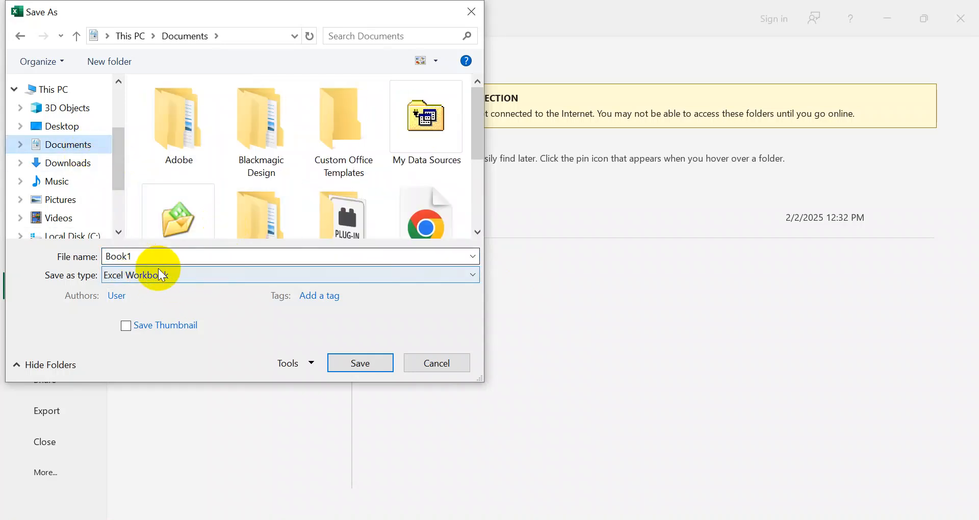
double_click(116, 256)
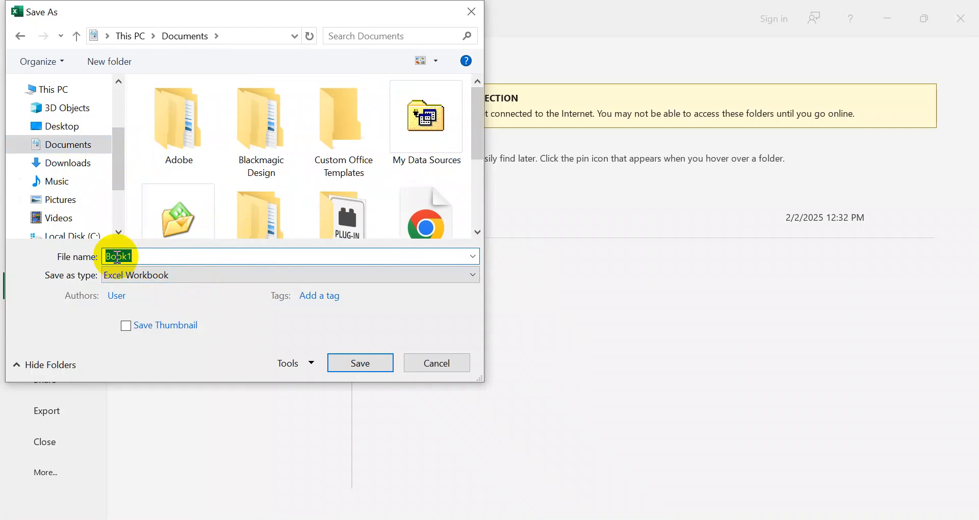
type("MAFUNZO ")
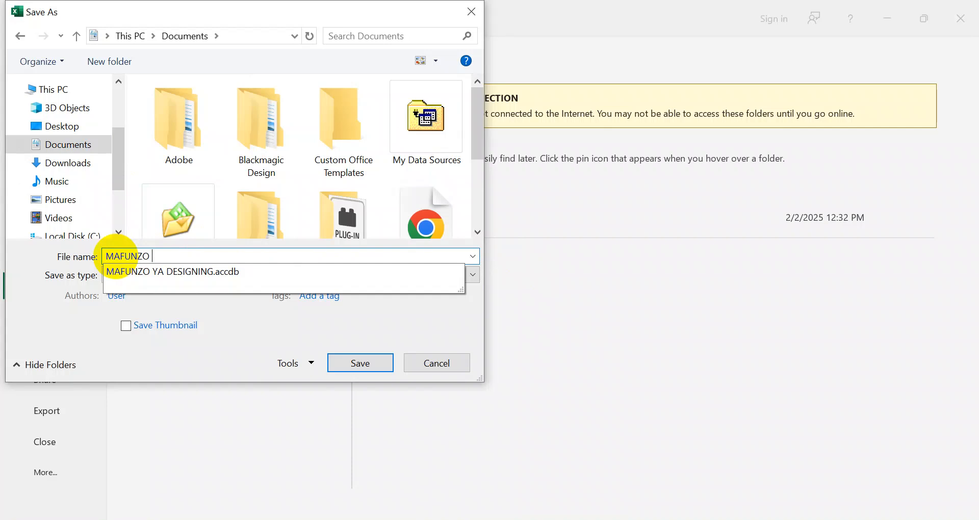
type("EXCEL")
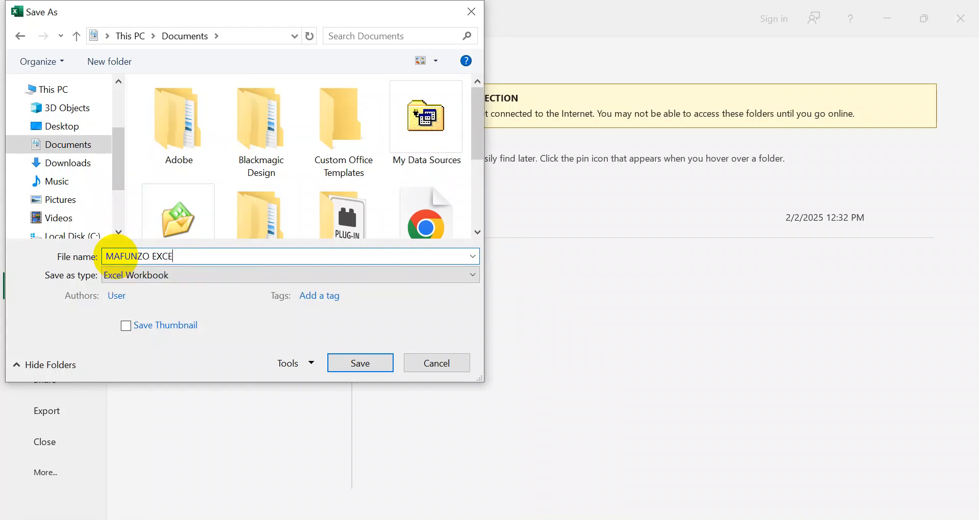
left_click(360, 367)
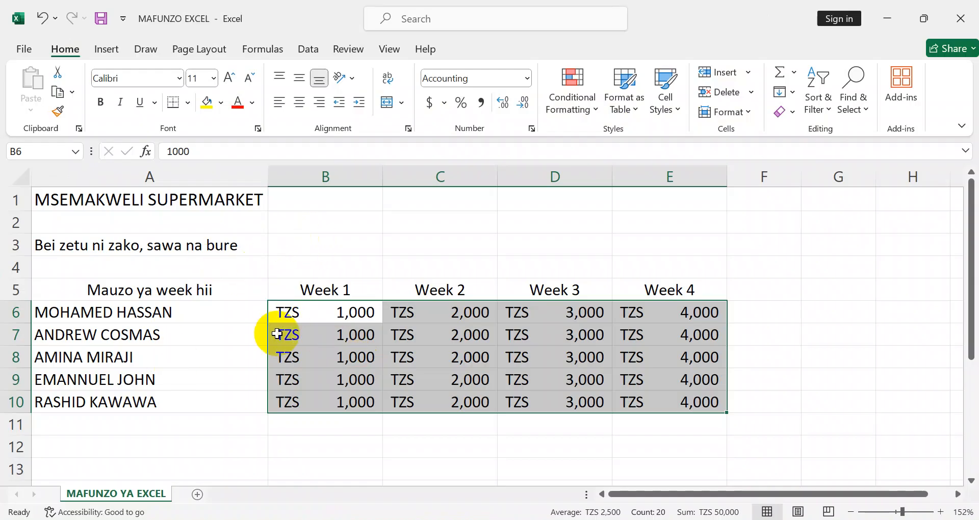
- Select the supermarket title in cell A1
left_click(250, 319)
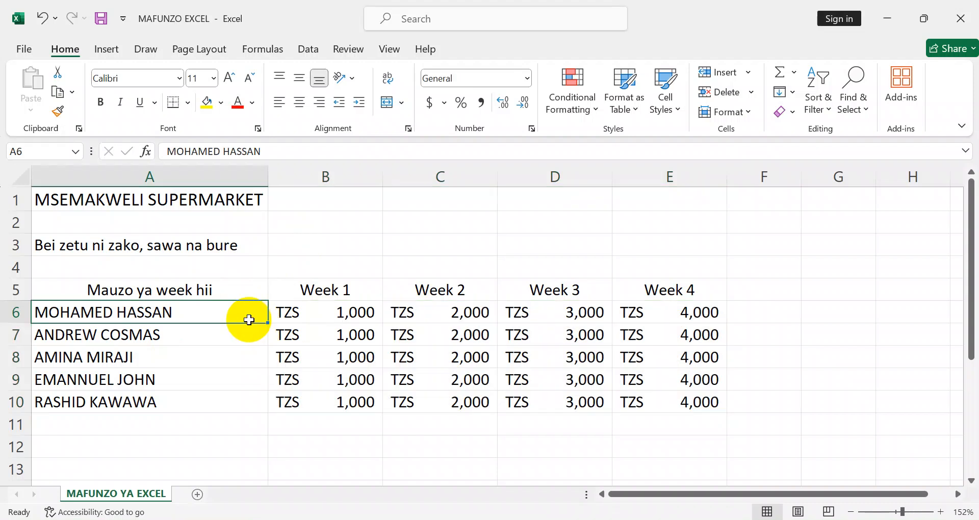
left_click(49, 200)
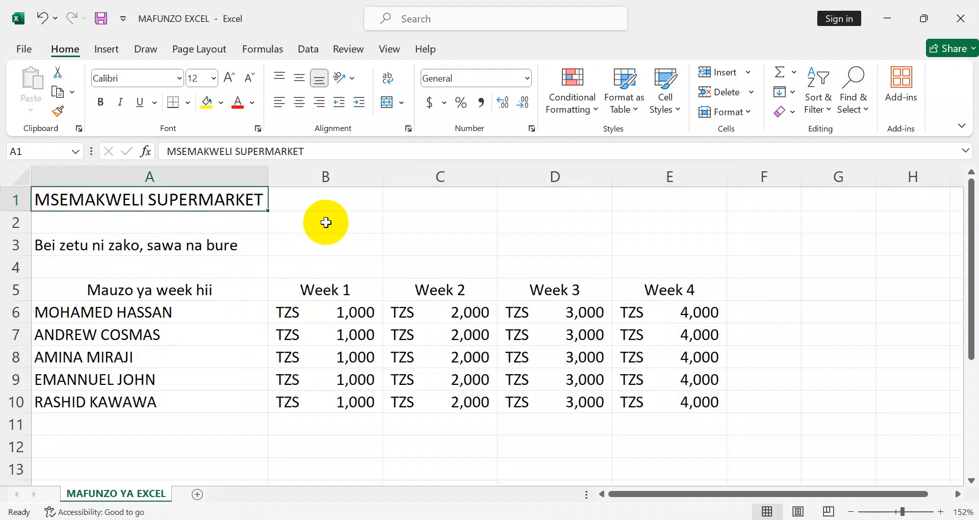